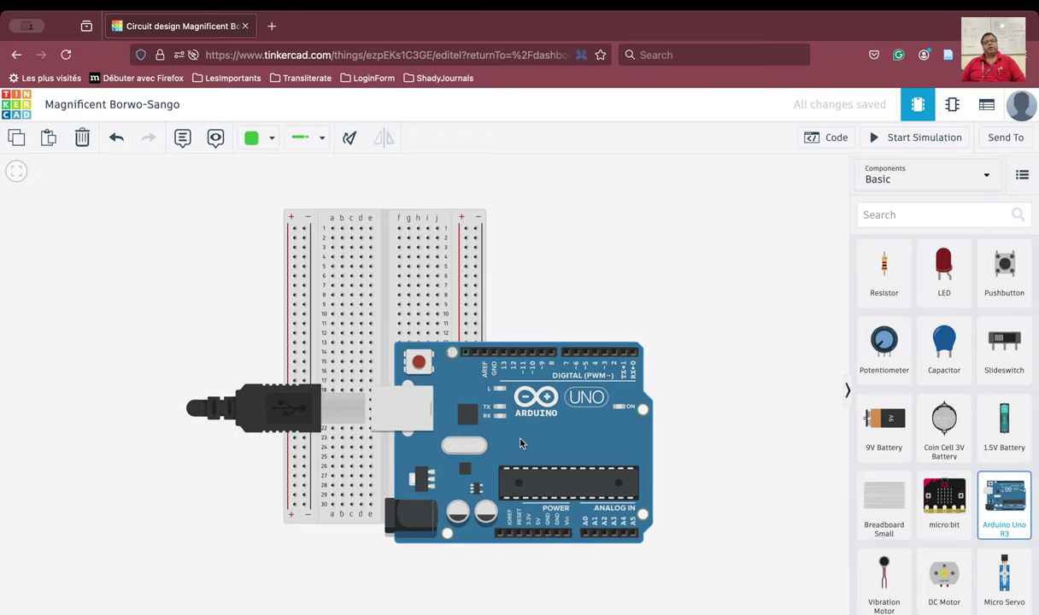
Step: Rotate the Arduino Uno R3 until it stands upright with its USB connector facing up
left_click(351, 137)
left_click(350, 137)
left_click(351, 138)
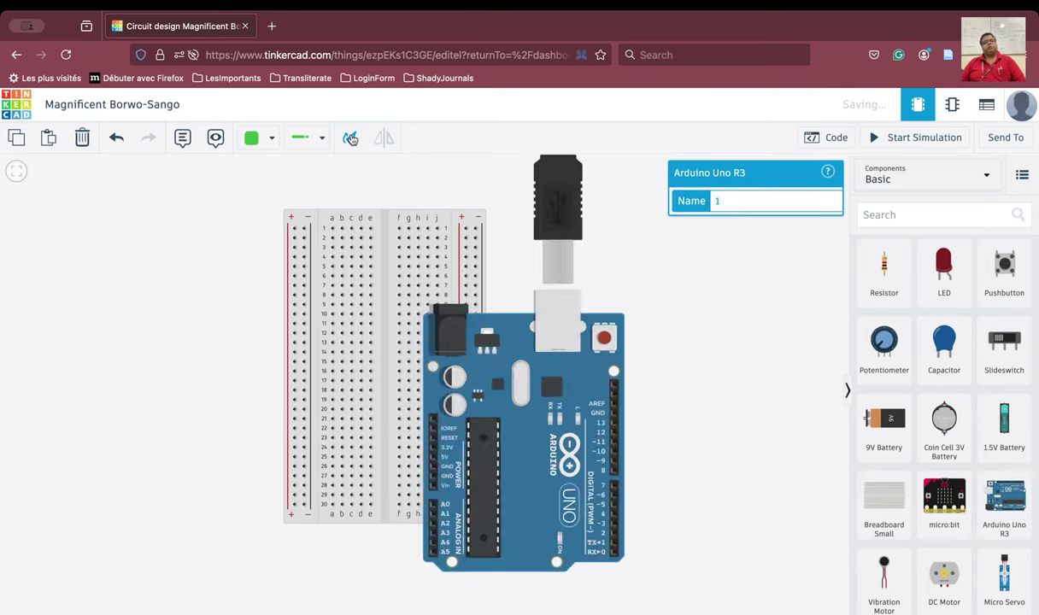
left_click(351, 137)
left_click(351, 138)
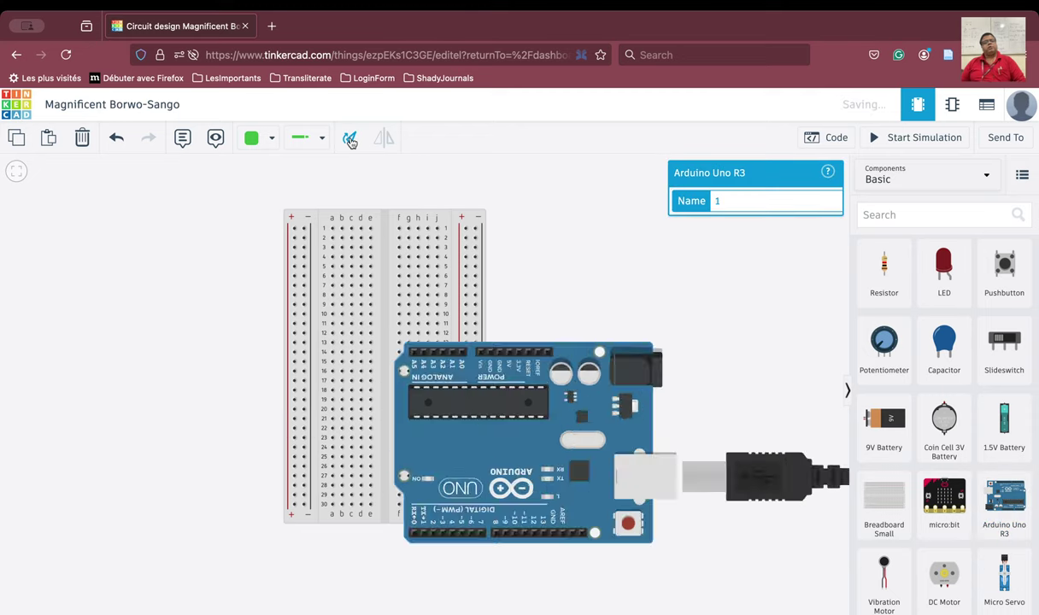
left_click(351, 138)
left_click(350, 138)
left_click(351, 137)
left_click(351, 137)
left_click(351, 138)
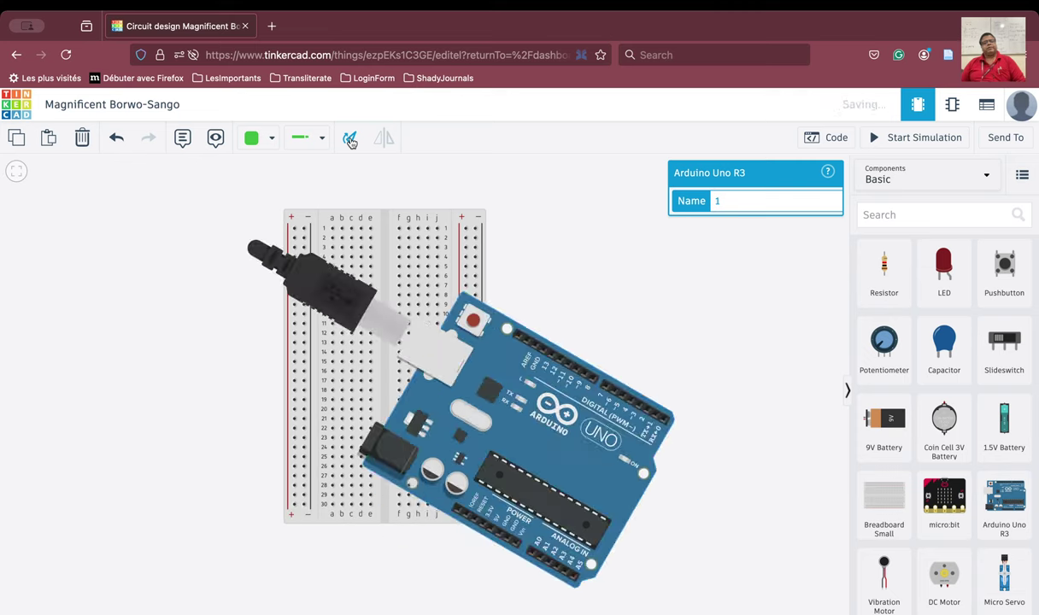
left_click(350, 137)
left_click(350, 137)
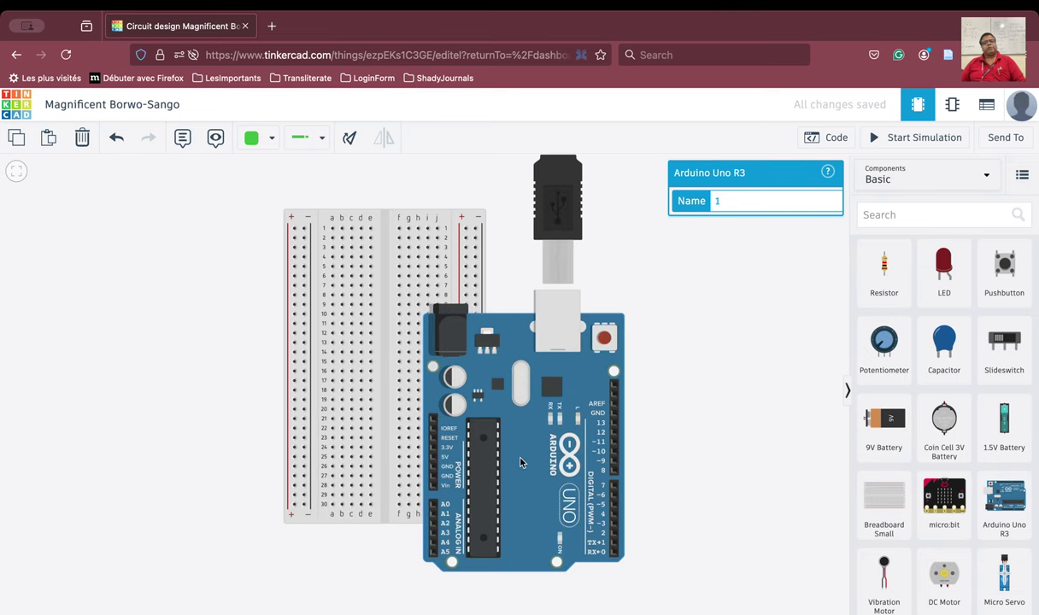
Step: Move the Arduino Uno clear of the breadboard to its left, and place the small breadboard close beside it
left_click_drag(476, 444, 129, 418)
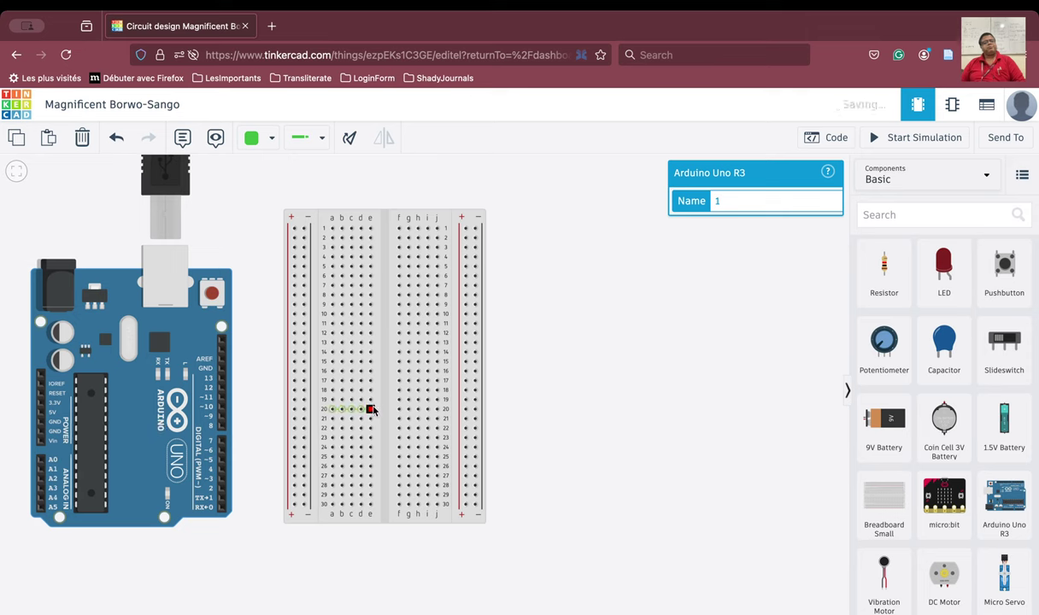
left_click_drag(387, 400, 348, 432)
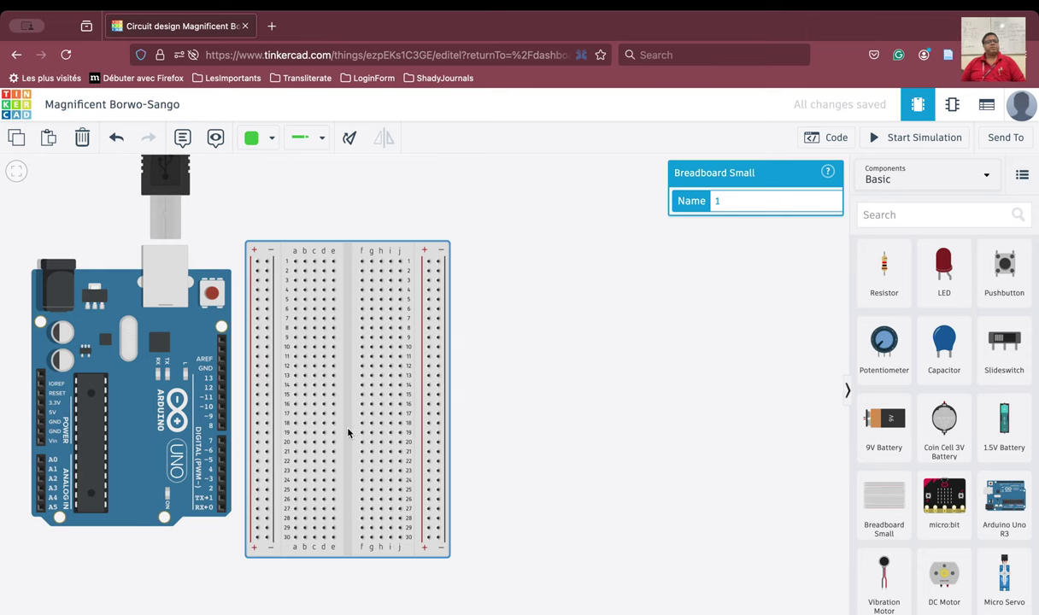
left_click(568, 464)
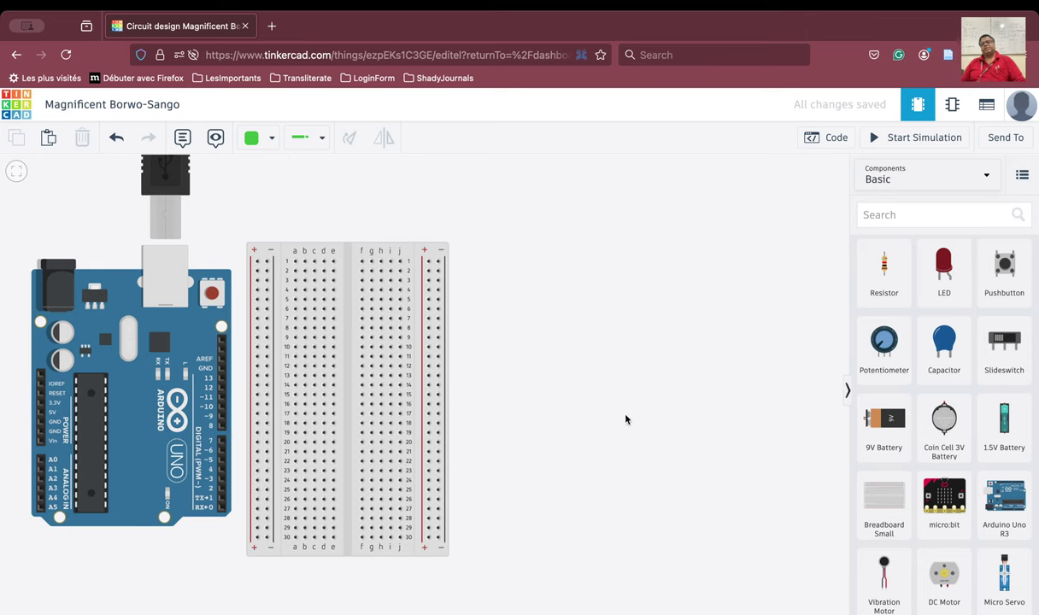
Step: Search the components for "temp" and place a Temperature Sensor [TMP36] in the empty area right of the breadboard
left_click(897, 215)
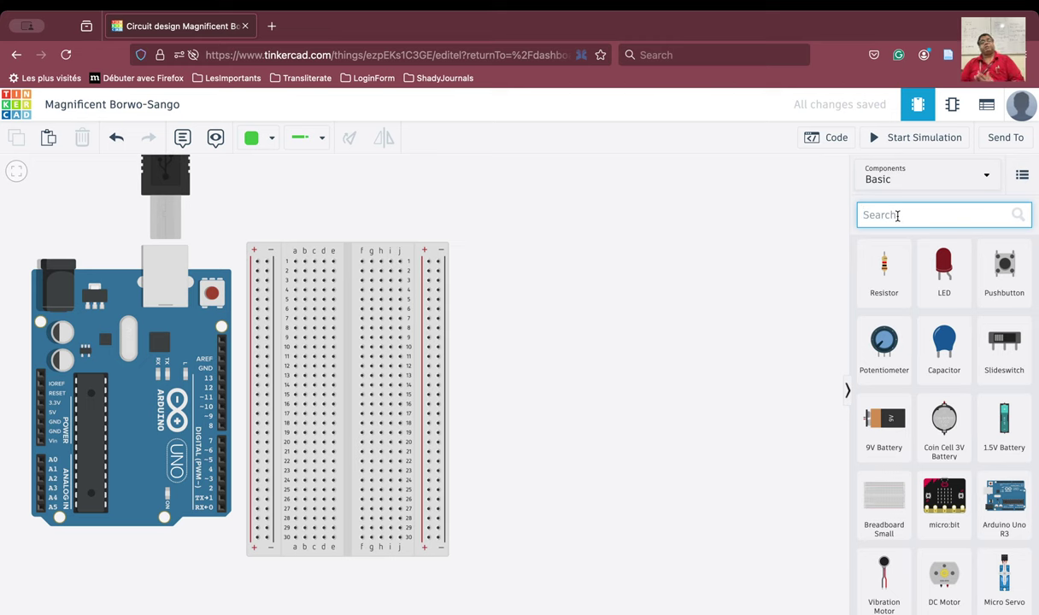
type("te,")
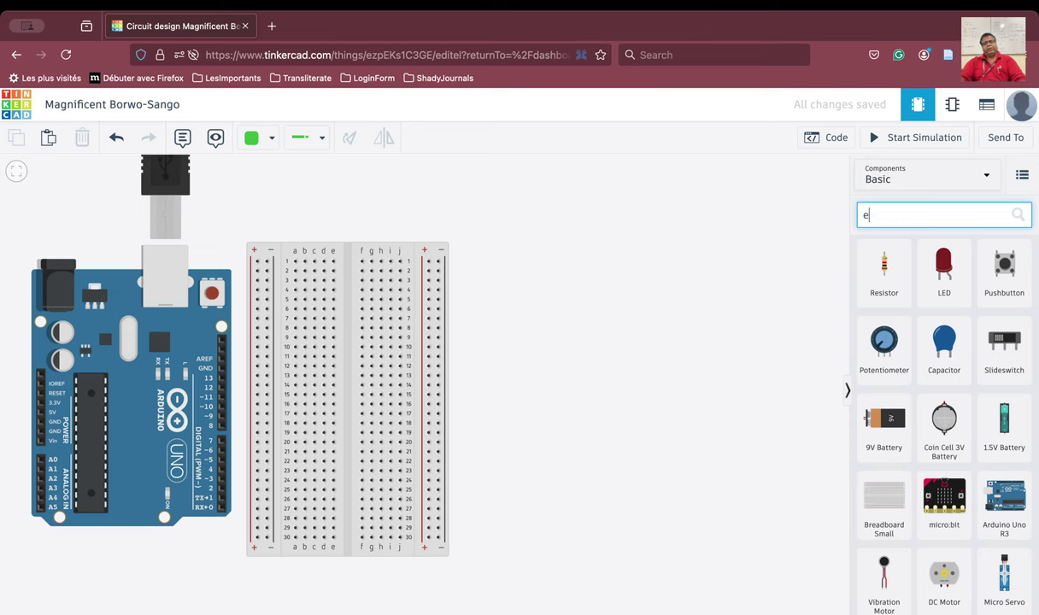
key("BackSpace")
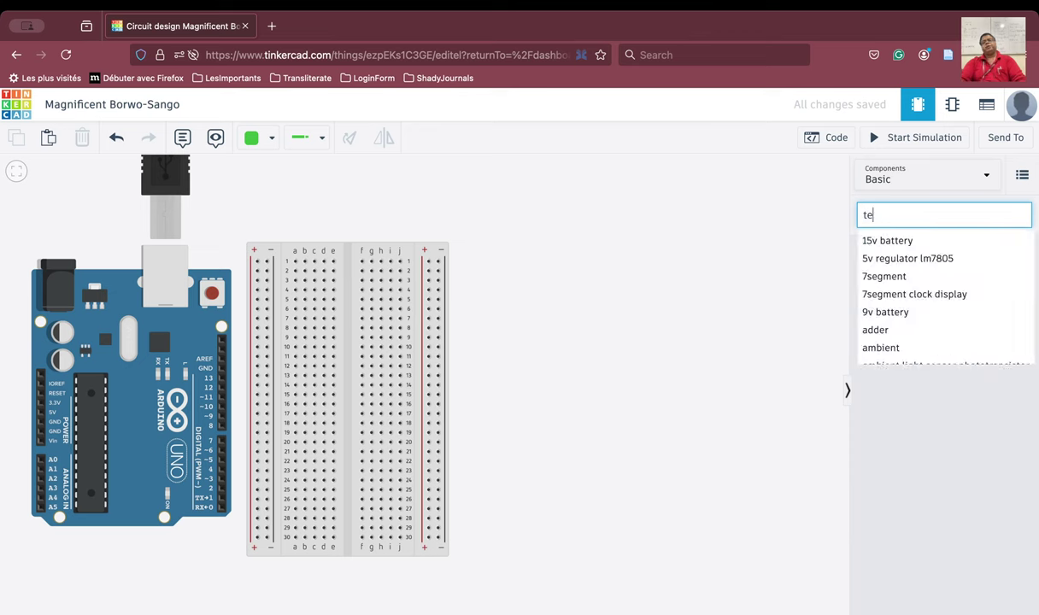
type("mp")
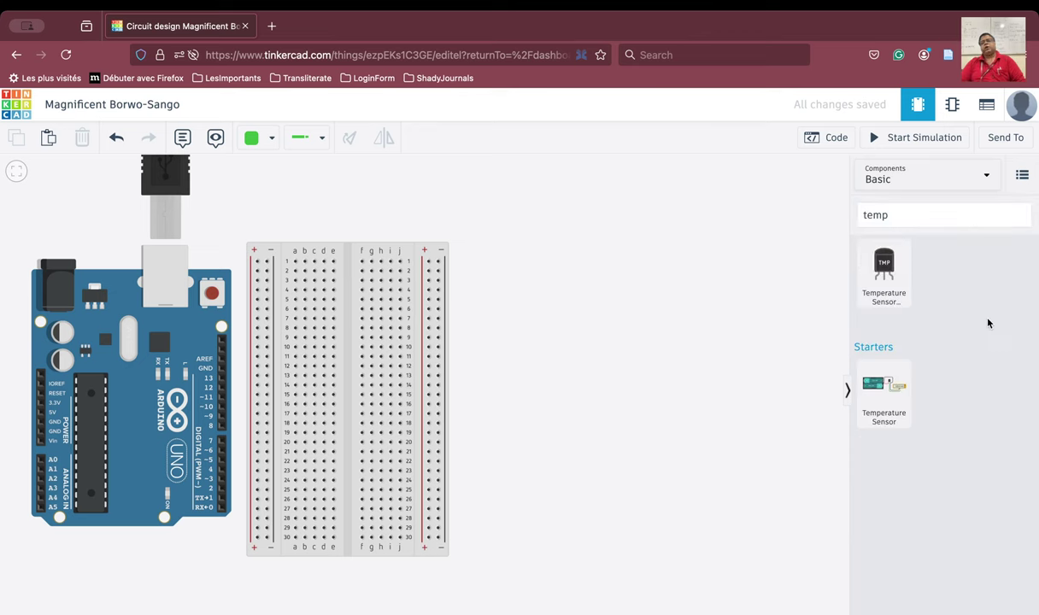
left_click_drag(904, 279, 647, 408)
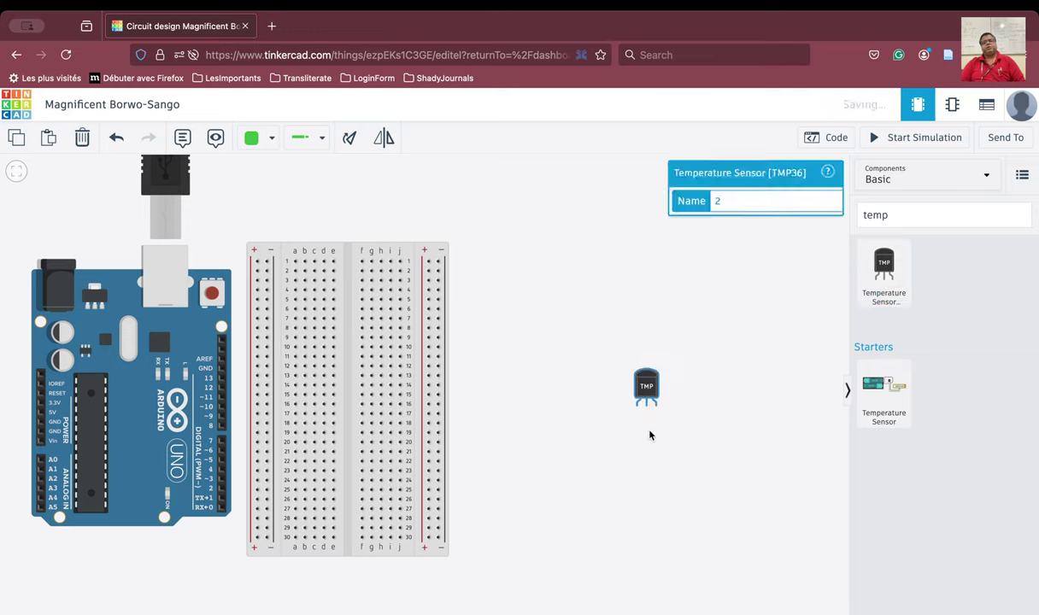
left_click(655, 428)
Step: Move the temperature sensor close to the breadboard's right edge and fit the whole circuit in view
scroll(654, 428, "up", 5)
scroll(654, 428, "down", 3)
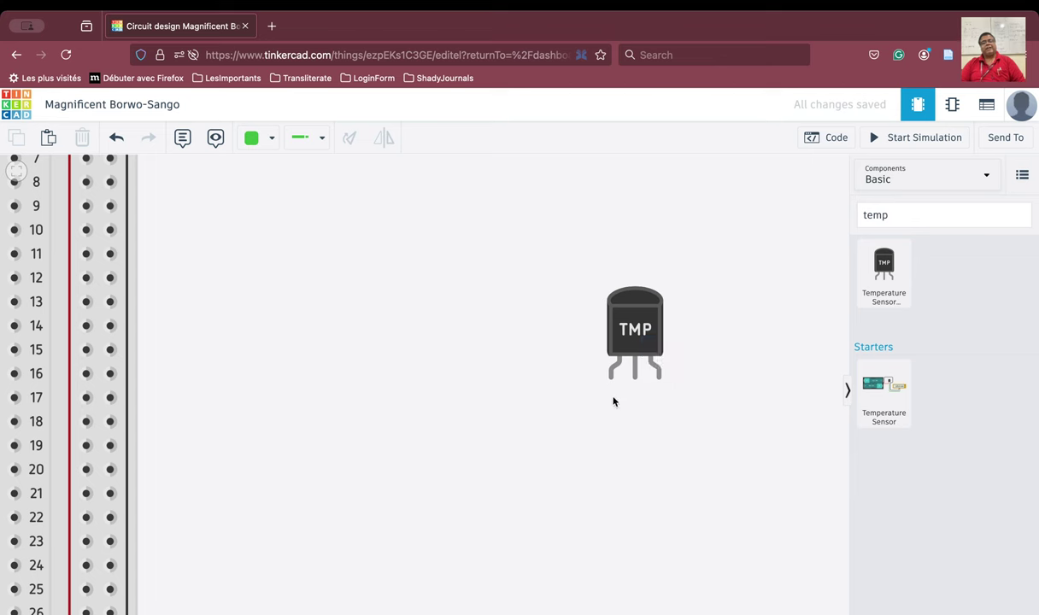
left_click_drag(634, 350, 240, 386)
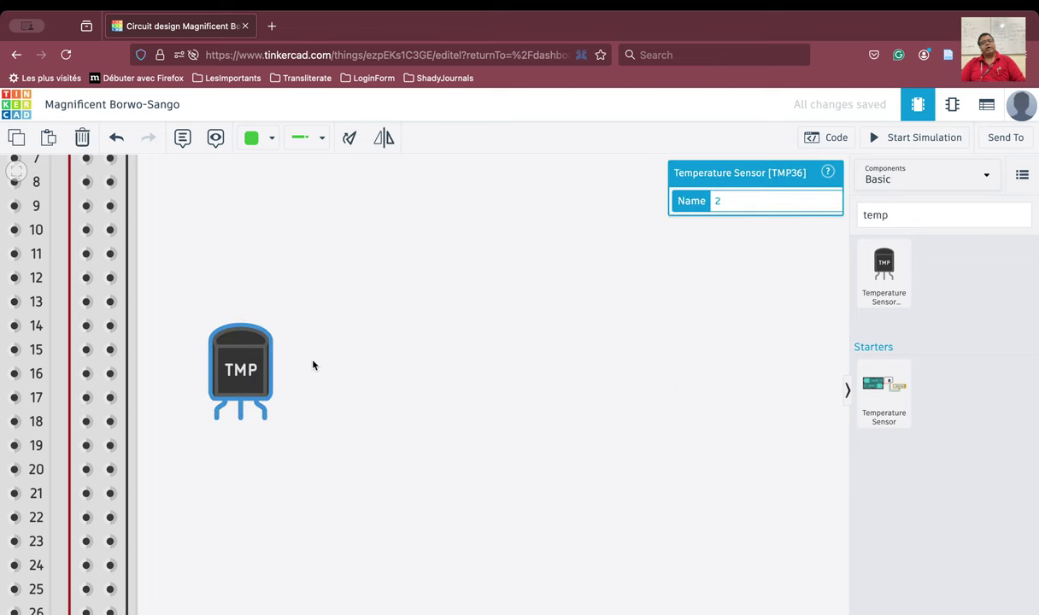
scroll(308, 359, "down", 5)
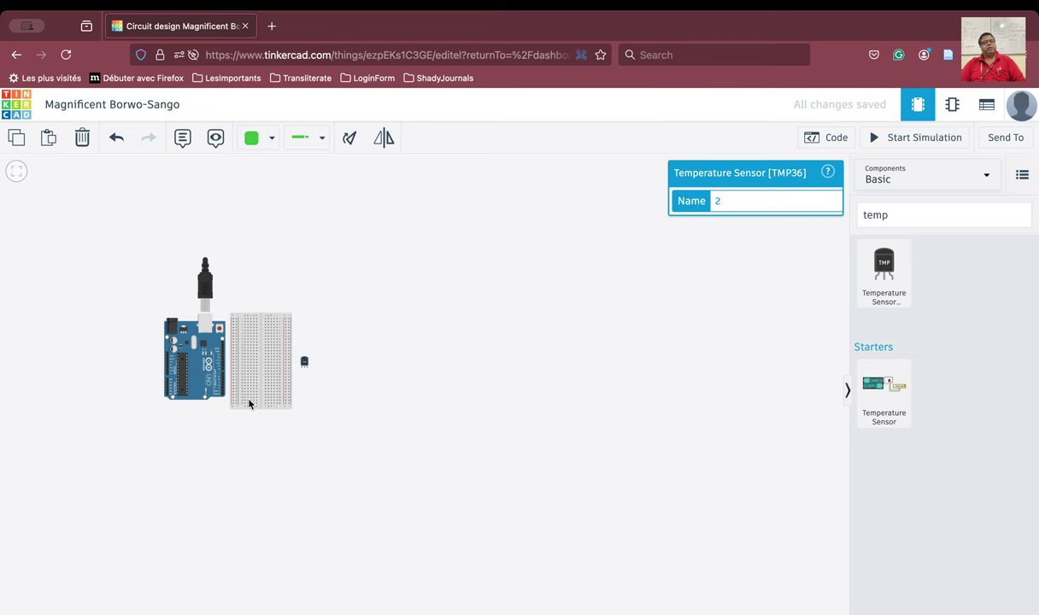
scroll(165, 436, "up", 3)
left_click(165, 438)
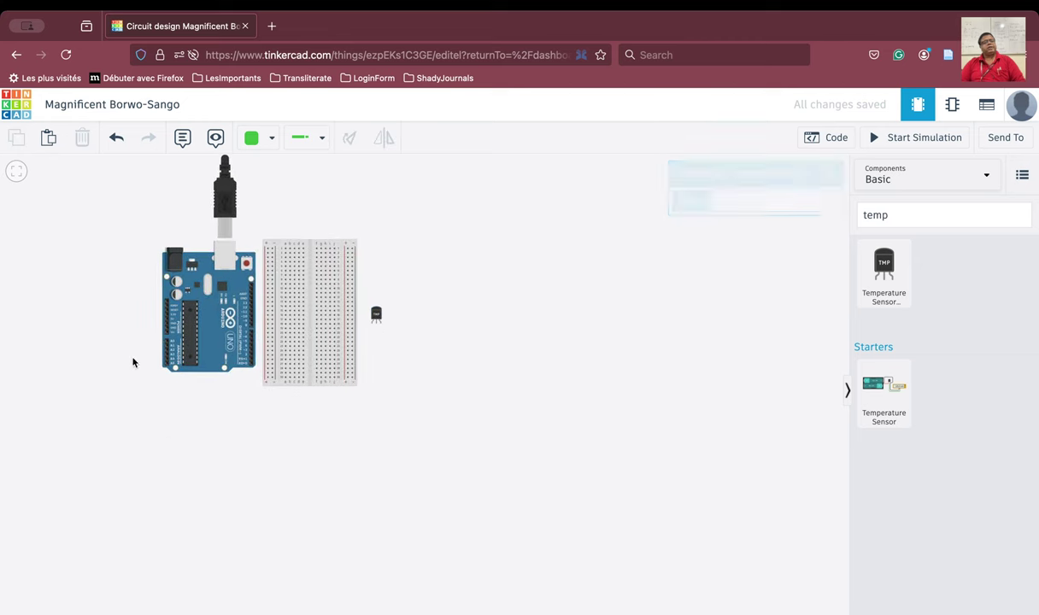
left_click_drag(91, 255, 226, 327)
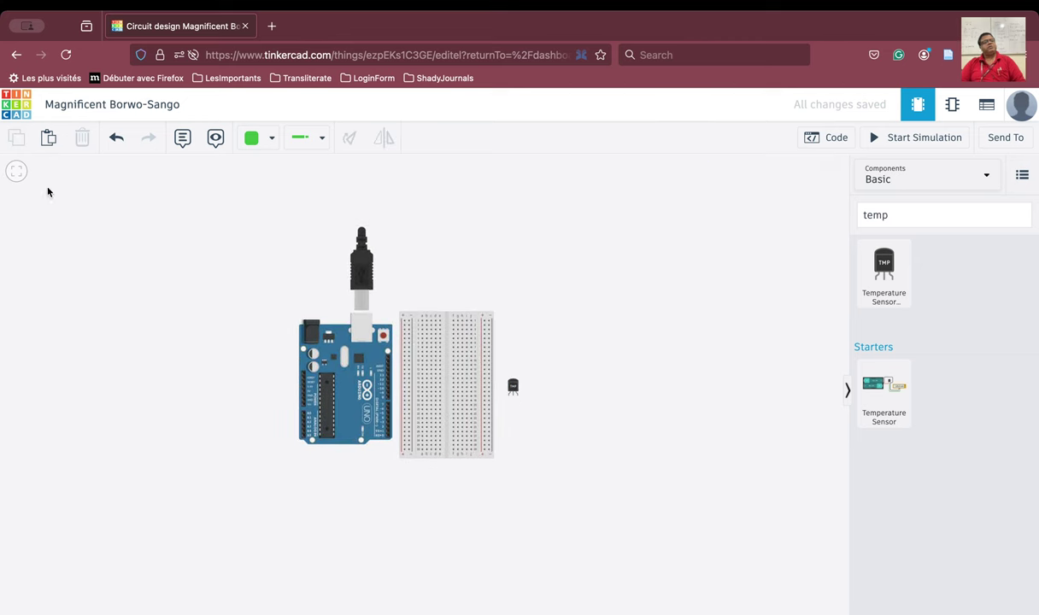
left_click(16, 175)
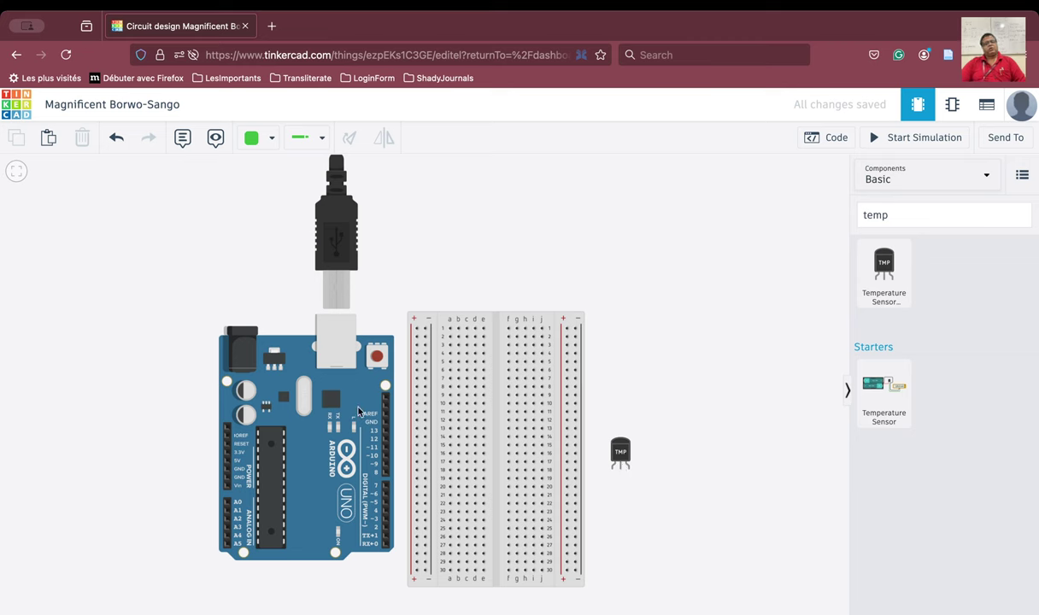
Step: Wire the Arduino's 3.3V pin to the top hole of the breadboard's left positive rail, routing it around the board's upper side with straight segments
left_click(226, 459)
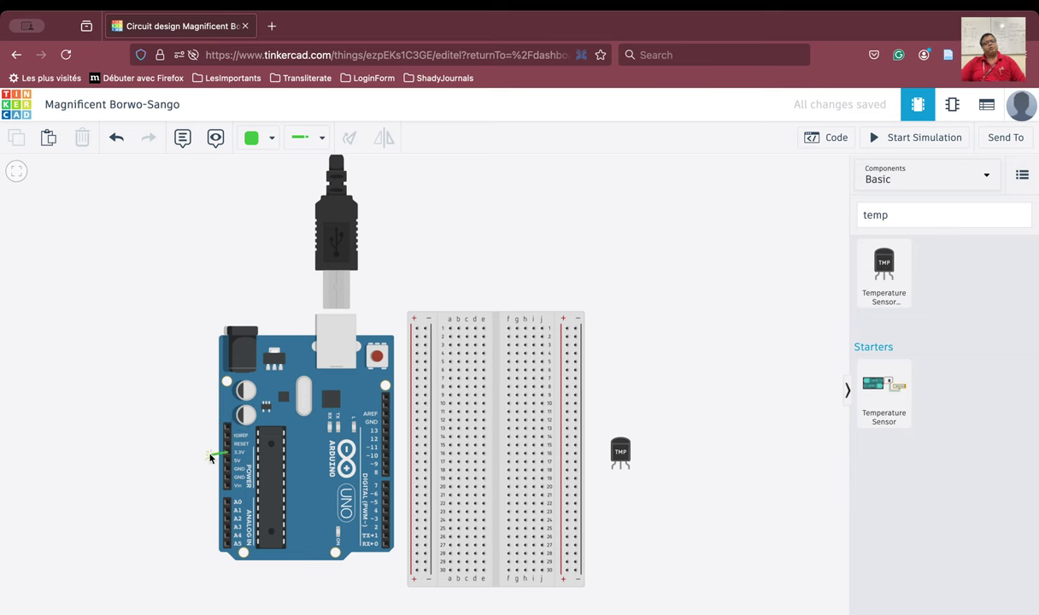
left_click(198, 453)
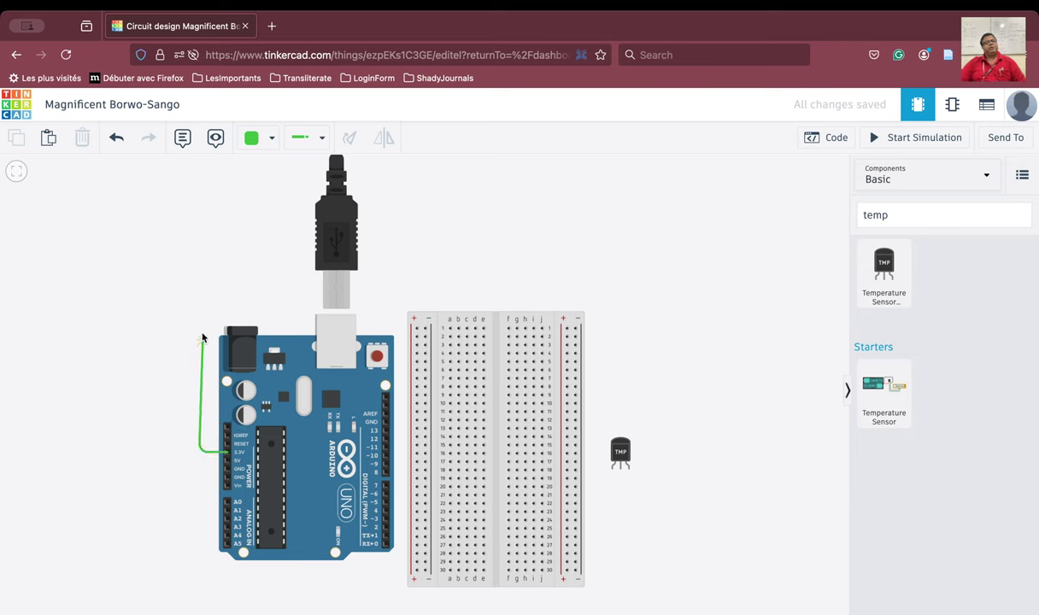
left_click(199, 284)
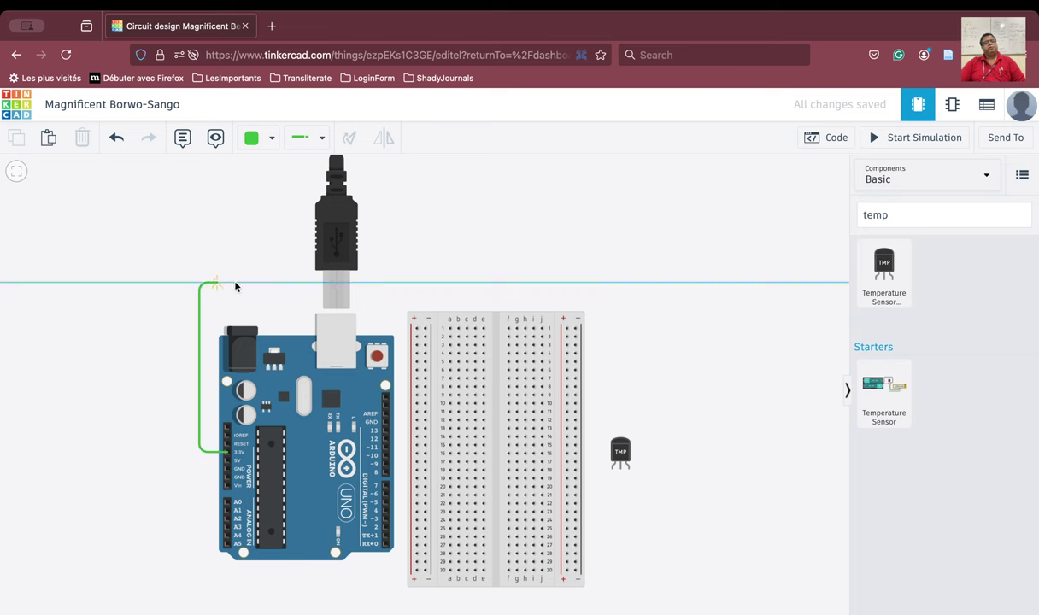
left_click(417, 283)
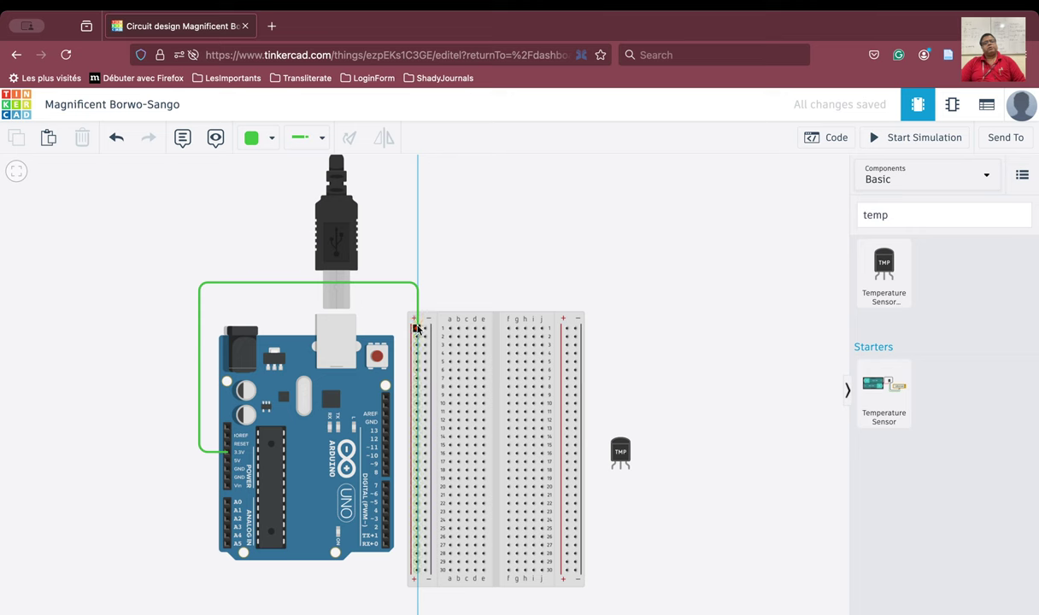
left_click(417, 328)
left_click(442, 286)
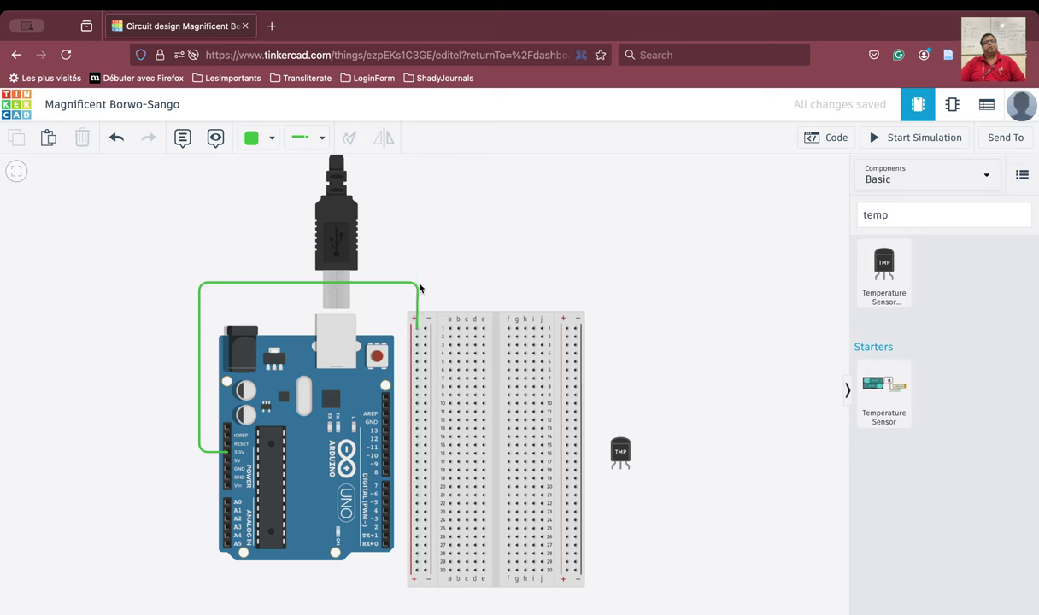
left_click(416, 291)
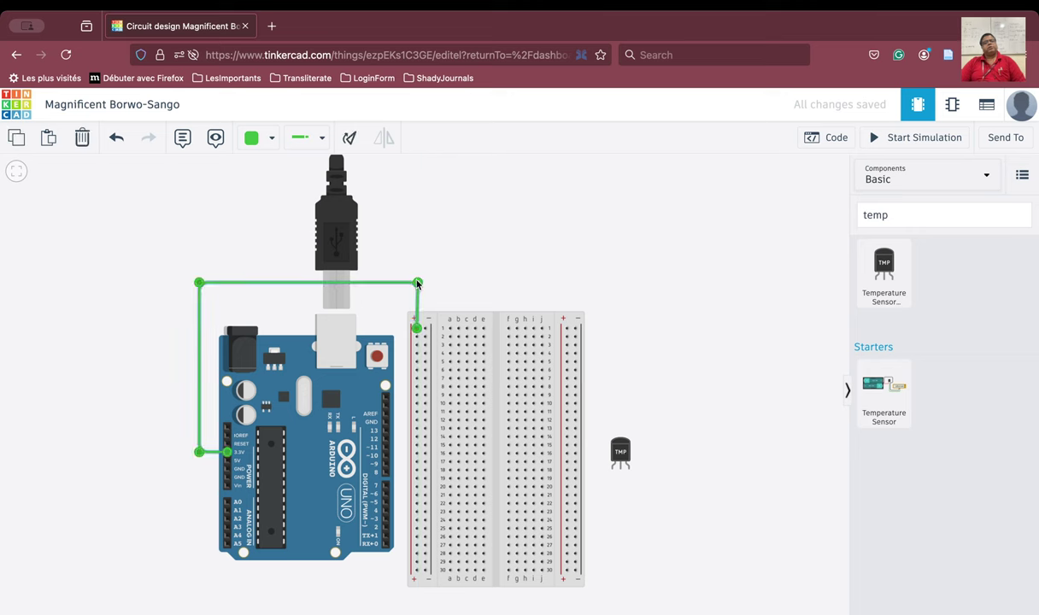
left_click_drag(417, 284, 416, 283)
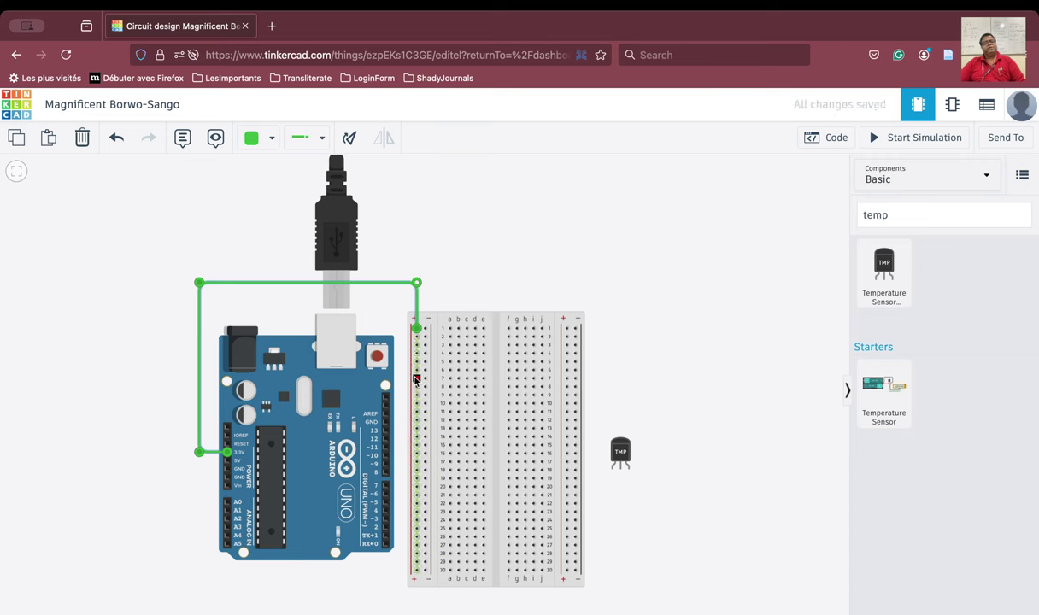
Step: Wire the Arduino's GND pin beside pin 13 to the breadboard's left negative rail near row 12
left_click(385, 425)
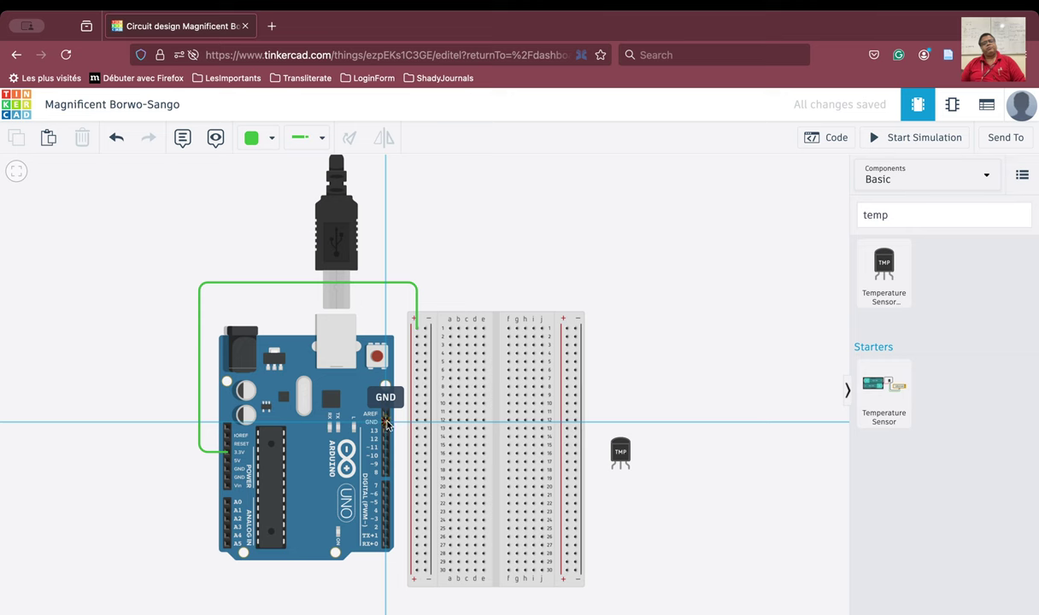
left_click(424, 422)
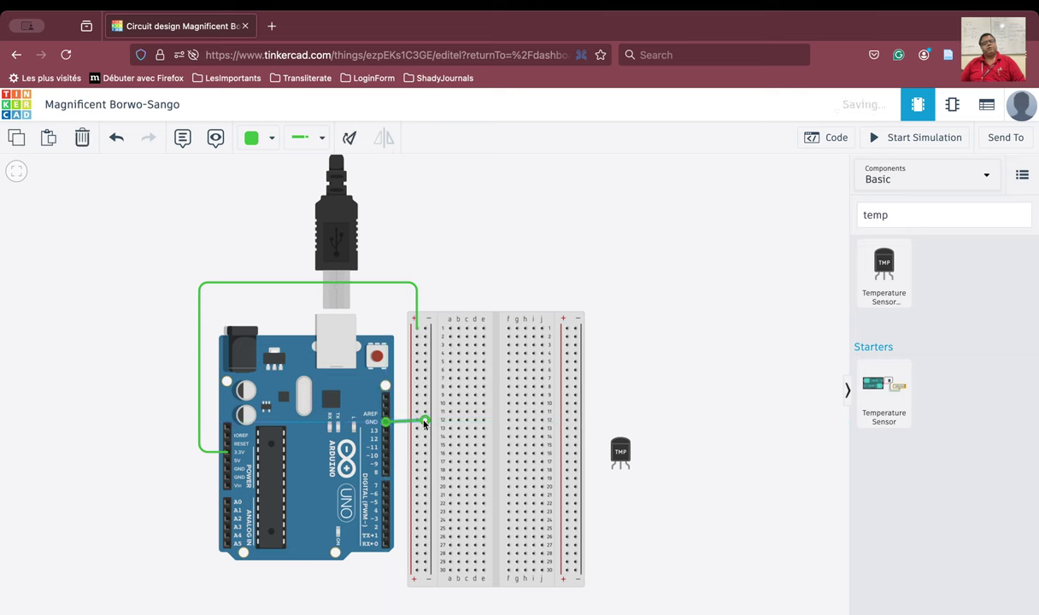
left_click(395, 479)
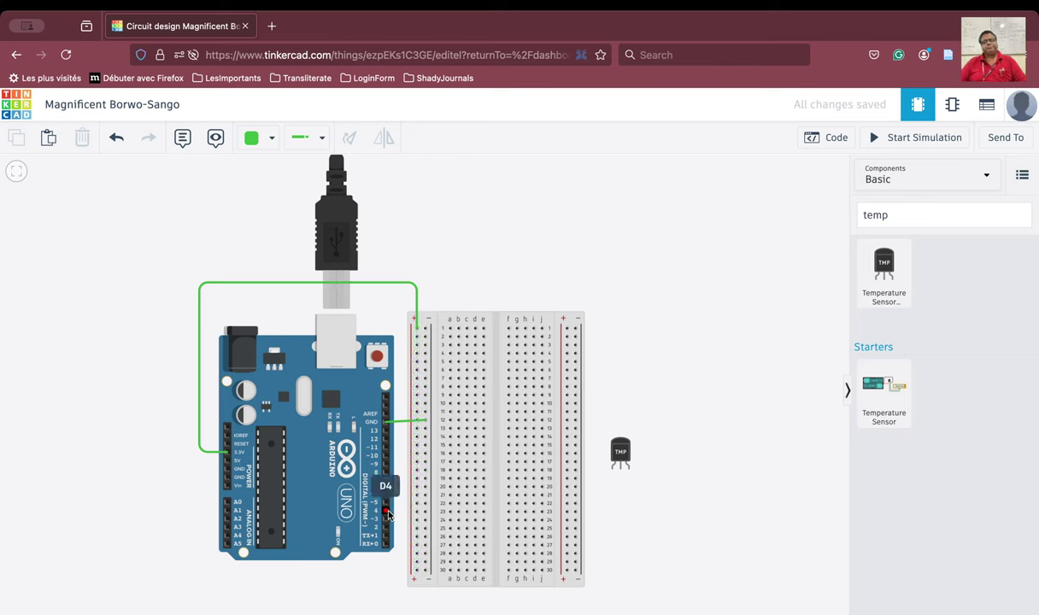
Step: Rotate the temperature sensor 90° clockwise so its legs face left, and plug it into column j, rows 16 to 18
left_click(622, 456)
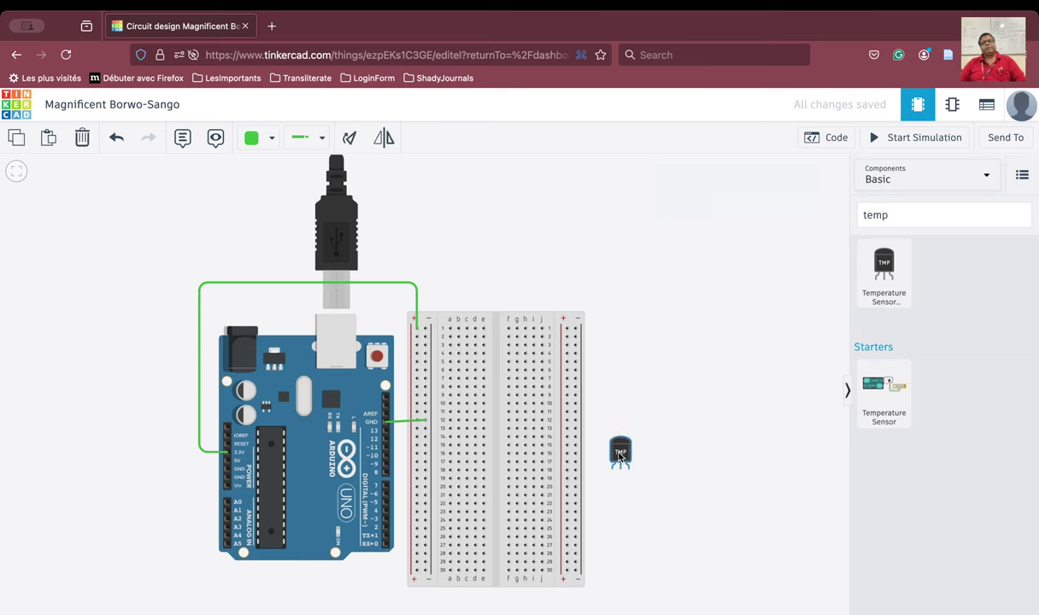
left_click(350, 139)
left_click(349, 139)
left_click(349, 139)
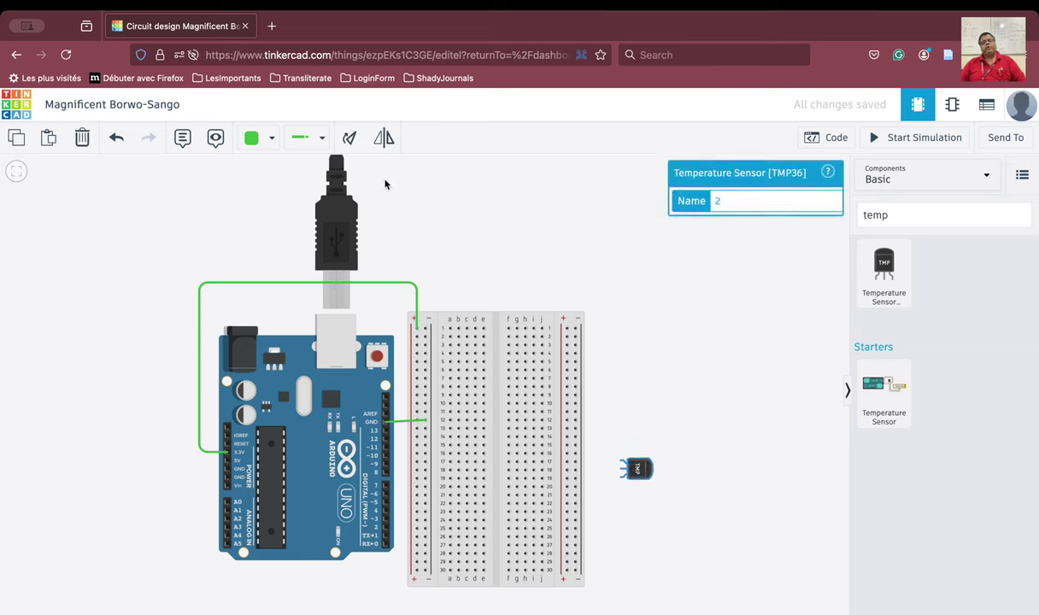
left_click_drag(643, 473, 595, 471)
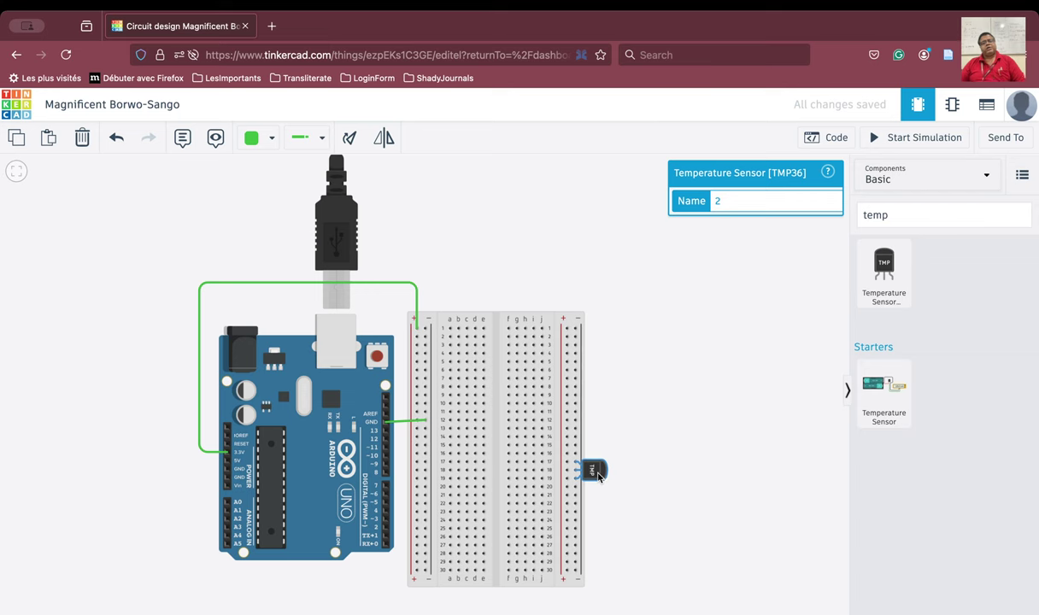
left_click_drag(598, 475, 565, 470)
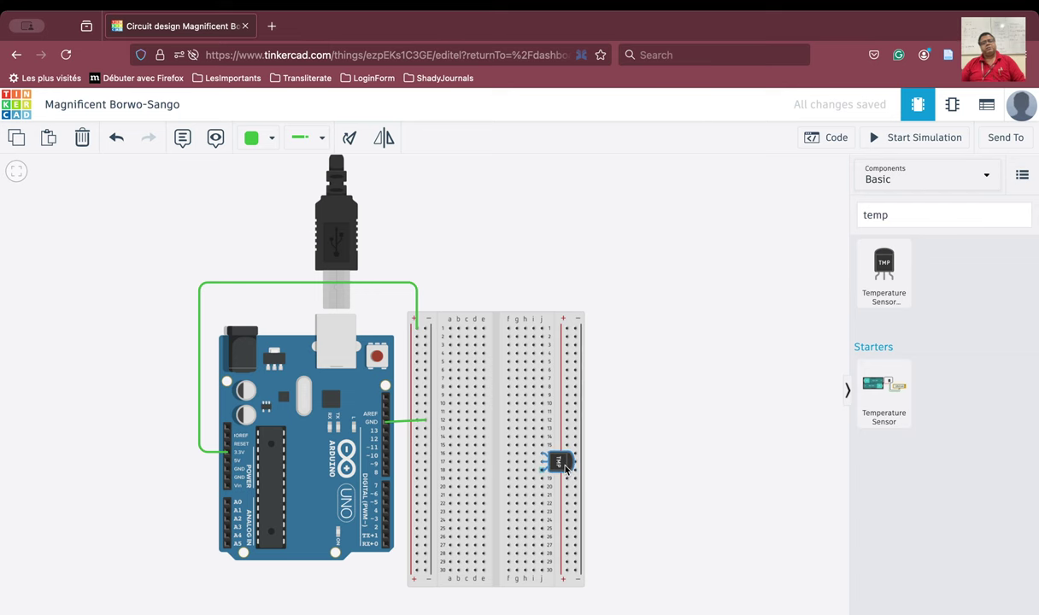
left_click(643, 467)
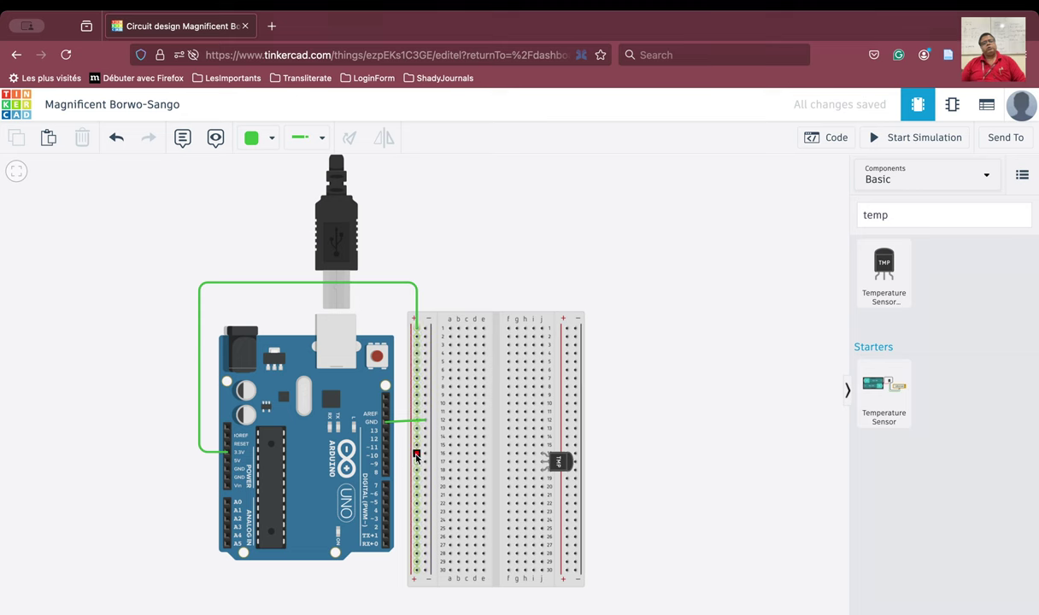
Step: Wire the left positive rail near row 16 straight across to breadboard hole f16, on the sensor's upper leg row
left_click(417, 454)
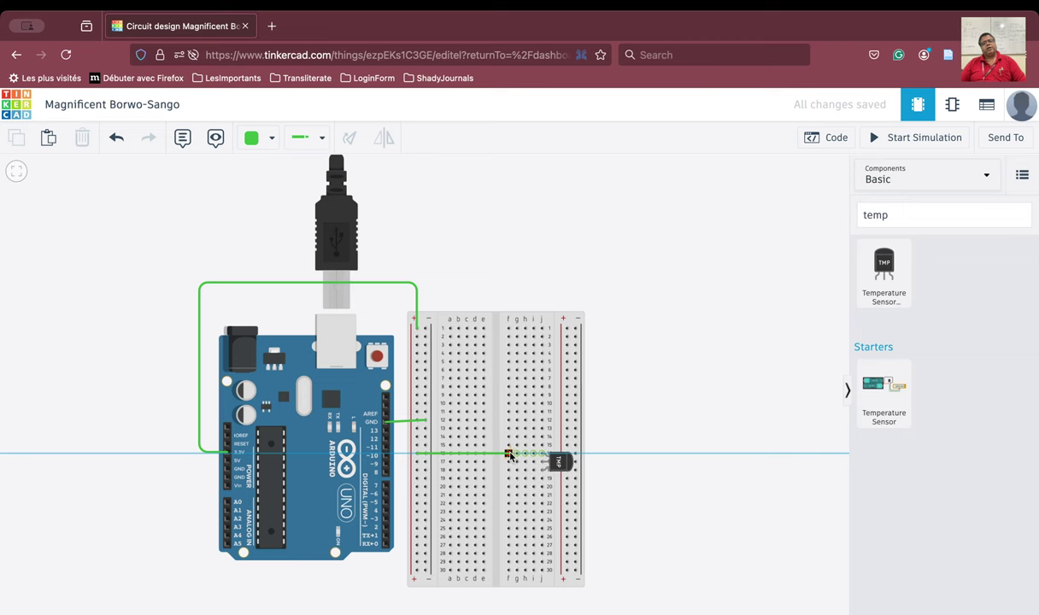
left_click(509, 454)
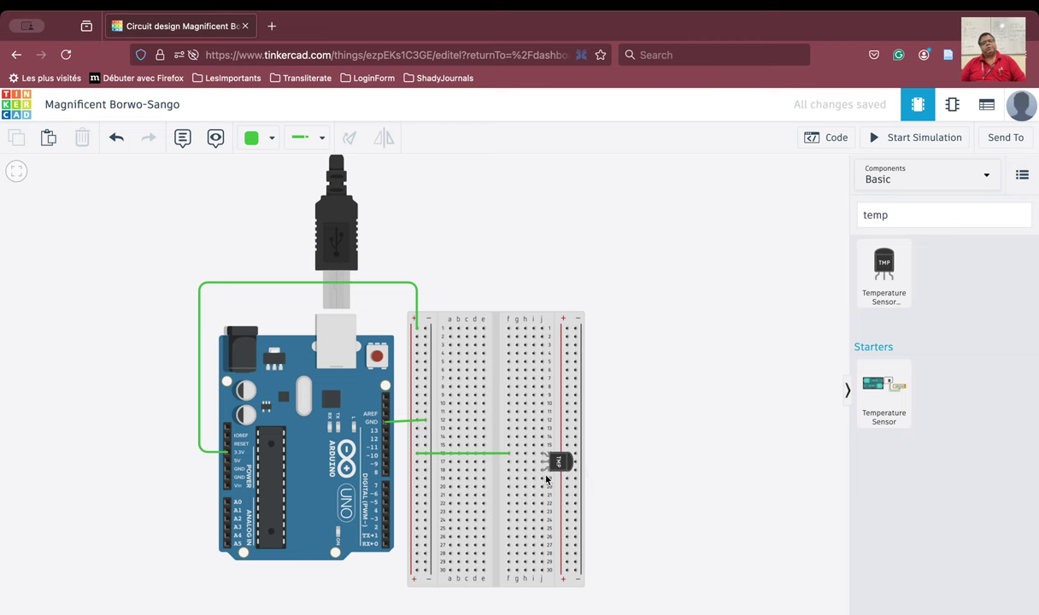
Step: Wire the left negative rail near row 18 straight across to breadboard hole f18, on the sensor's GND leg row
left_click(425, 470)
left_click(509, 471)
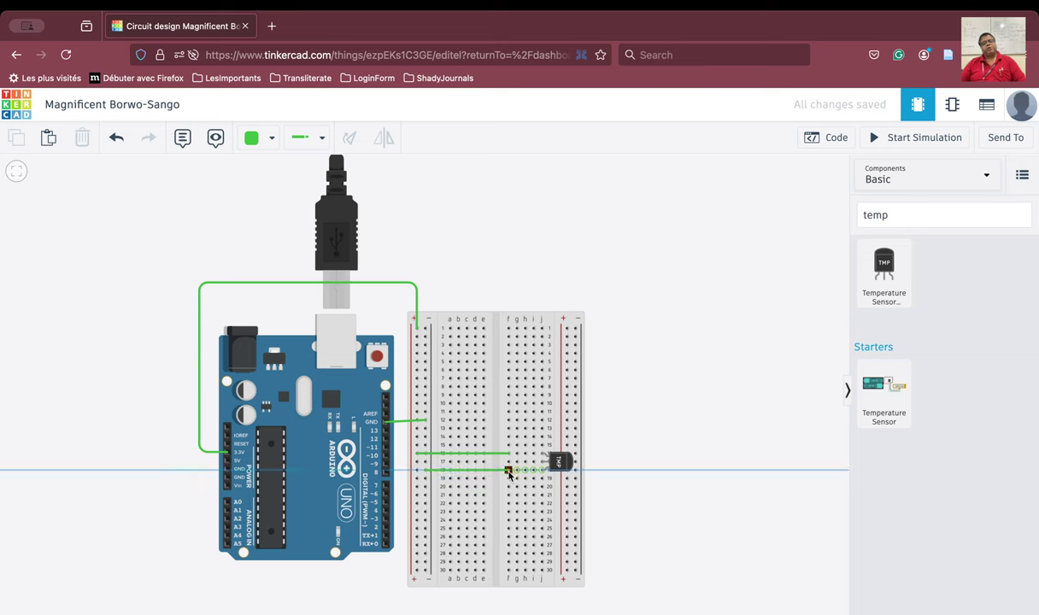
left_click(681, 468)
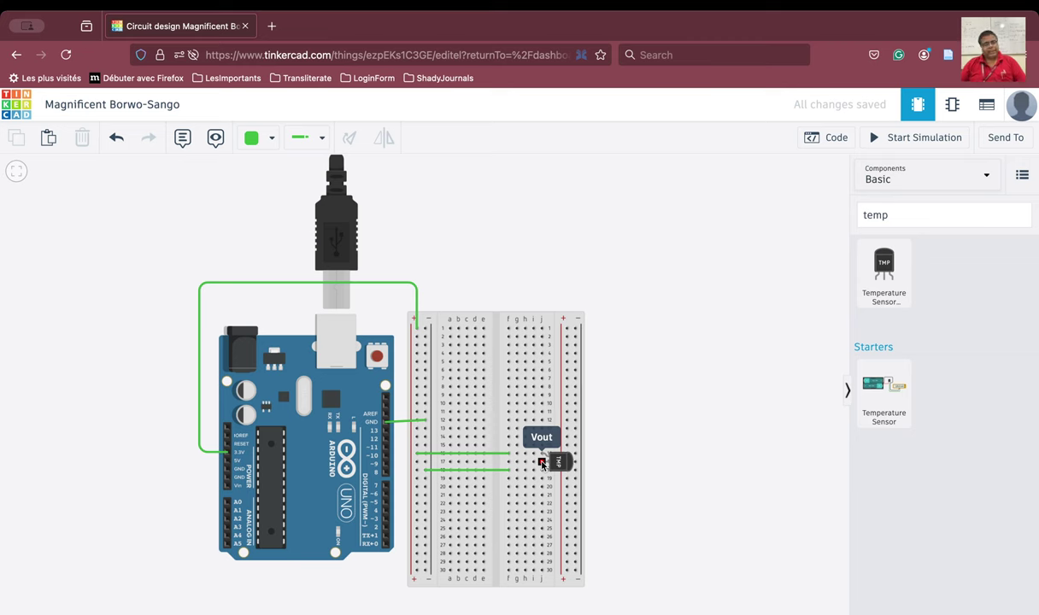
Step: Wire the Arduino's A0 pin to breadboard hole f17 on the sensor's Vout row, routing it around the board's lower side
left_click(229, 506)
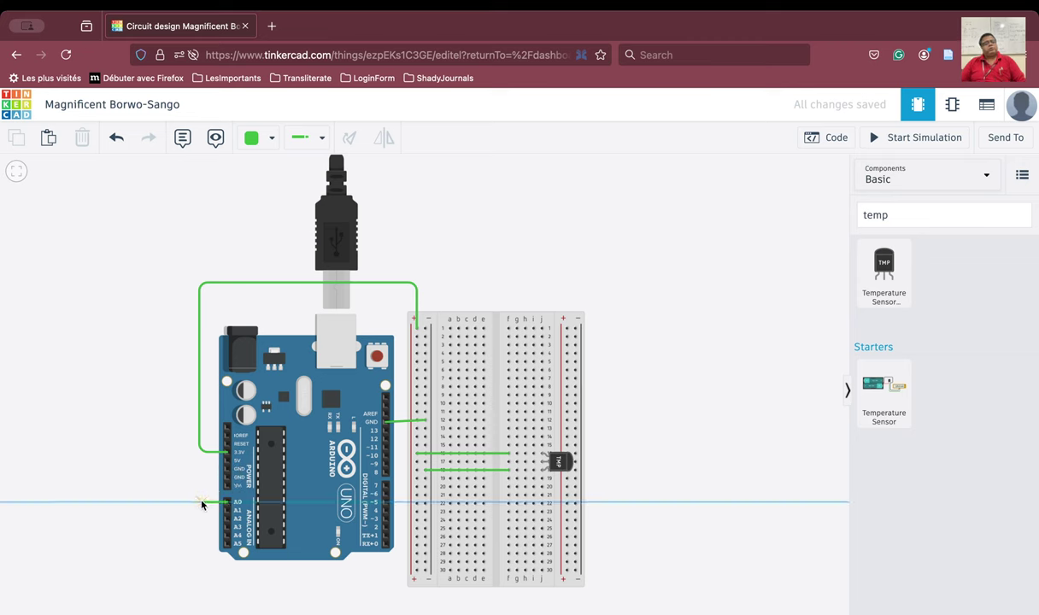
left_click(202, 504)
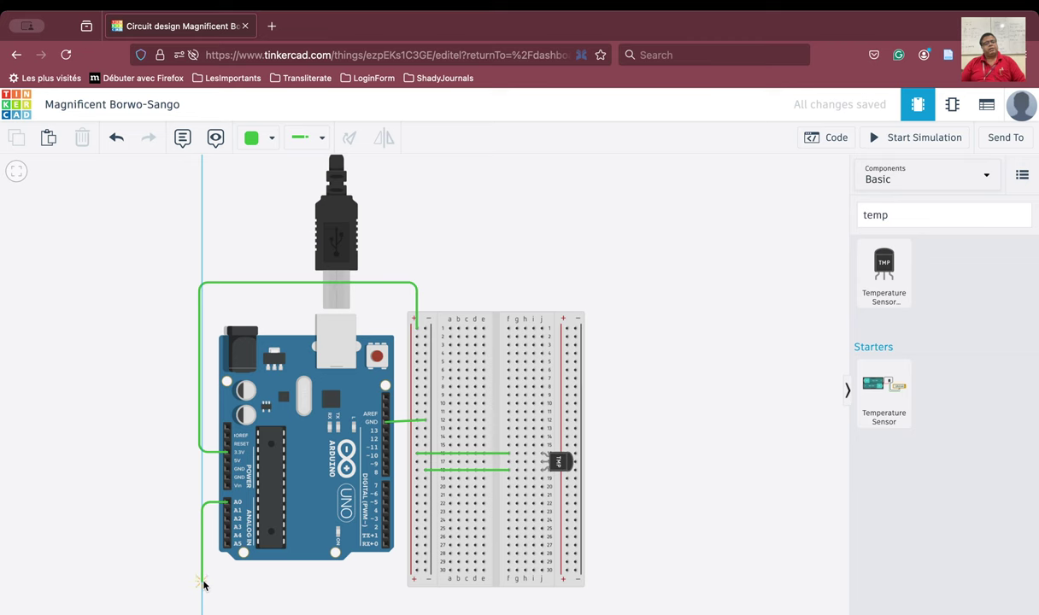
left_click(203, 587)
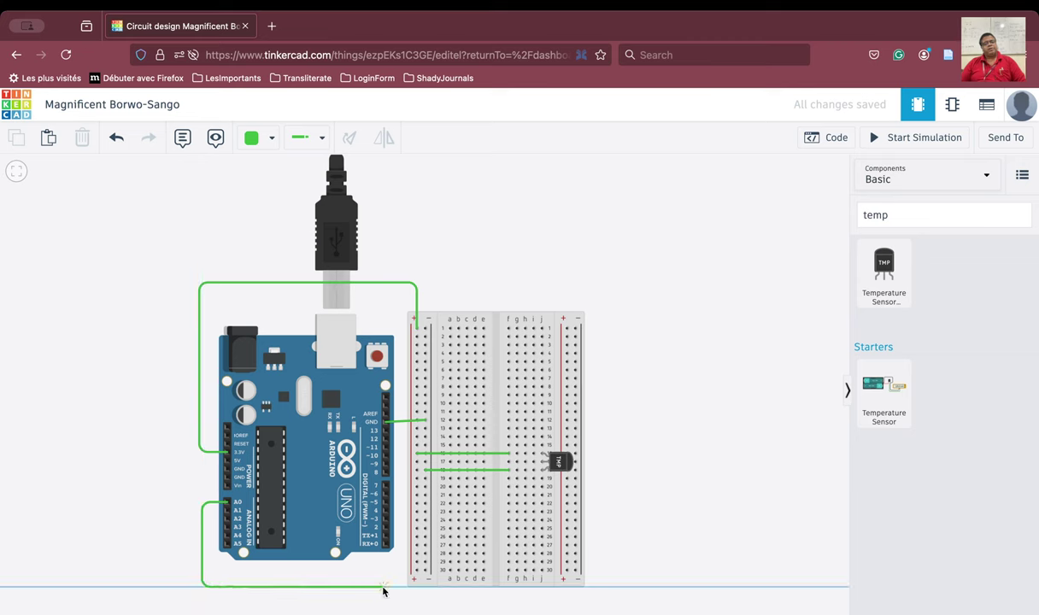
left_click(395, 587)
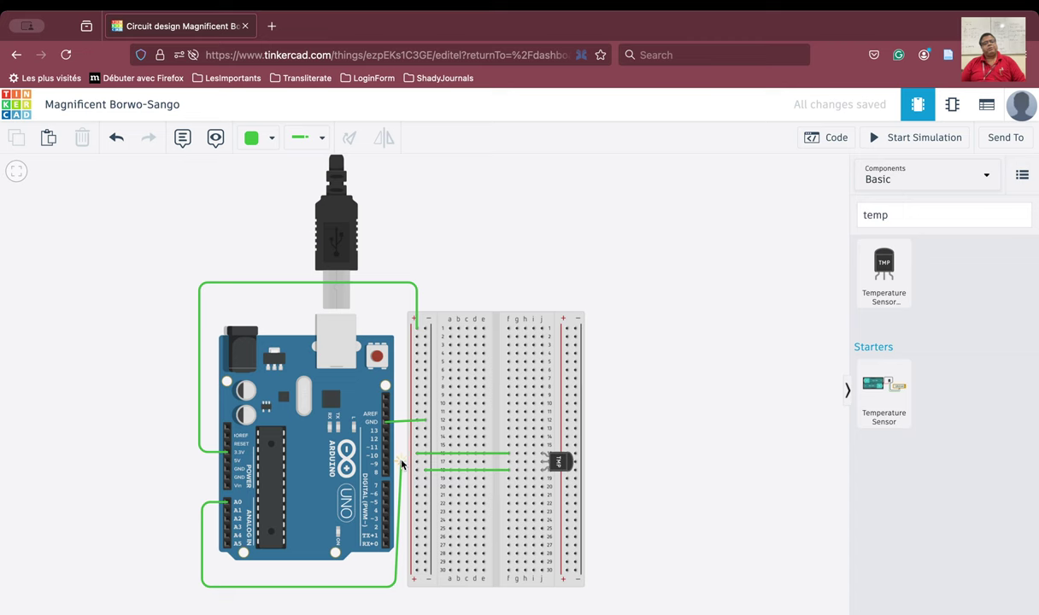
left_click(401, 463)
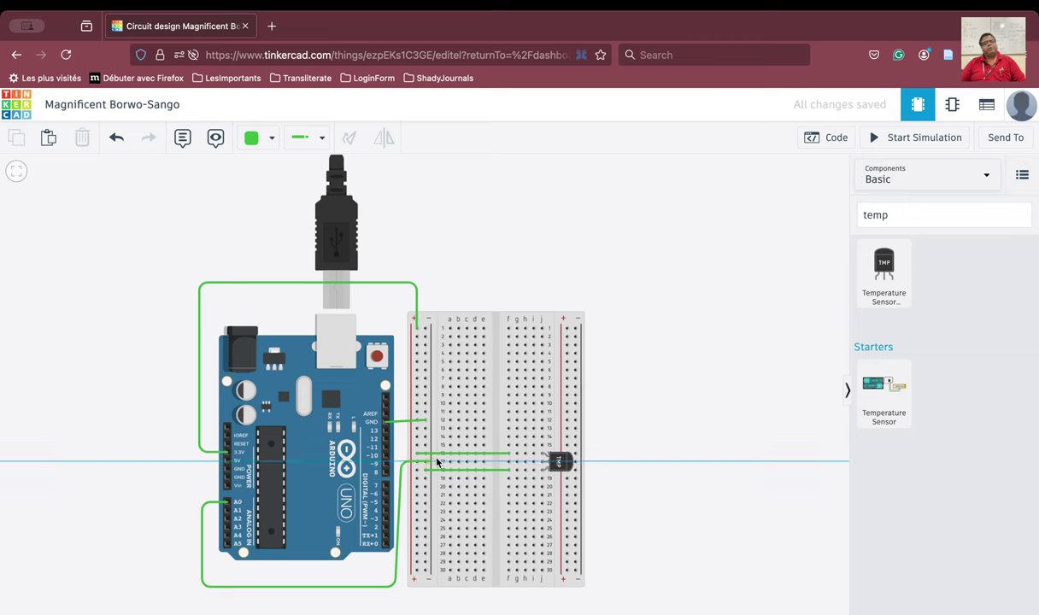
left_click(507, 462)
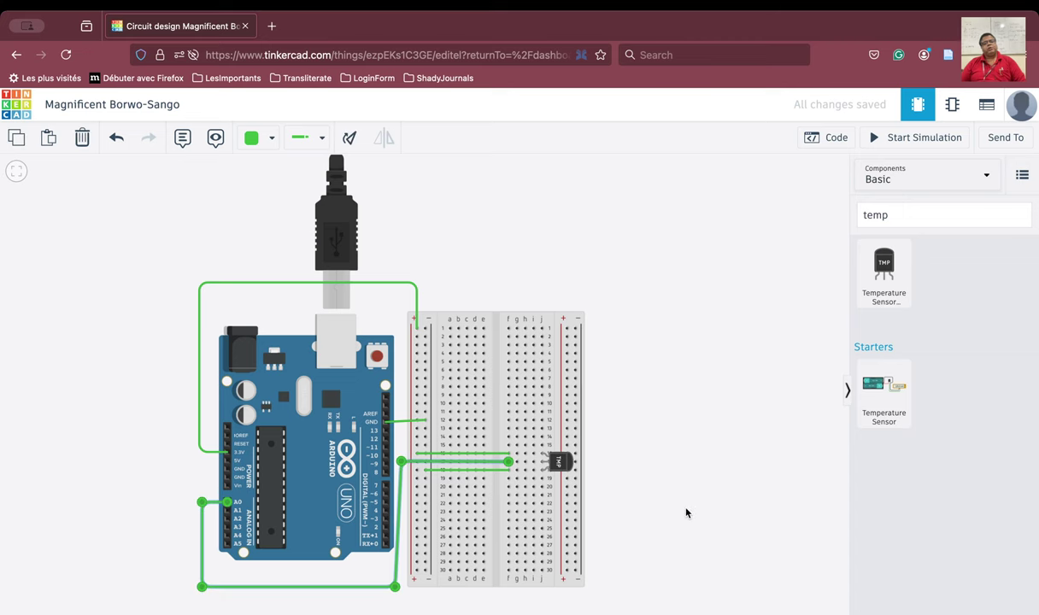
left_click(651, 482)
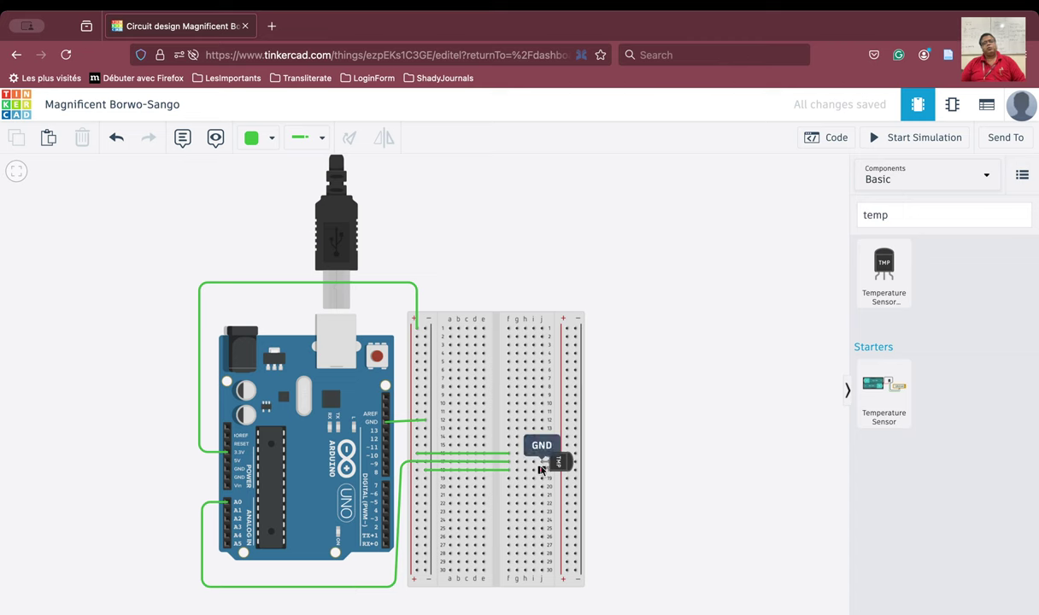
Step: Color the wire running from the Arduino's A0 pin to the sensor's Vout row brown
left_click(375, 592)
left_click(253, 138)
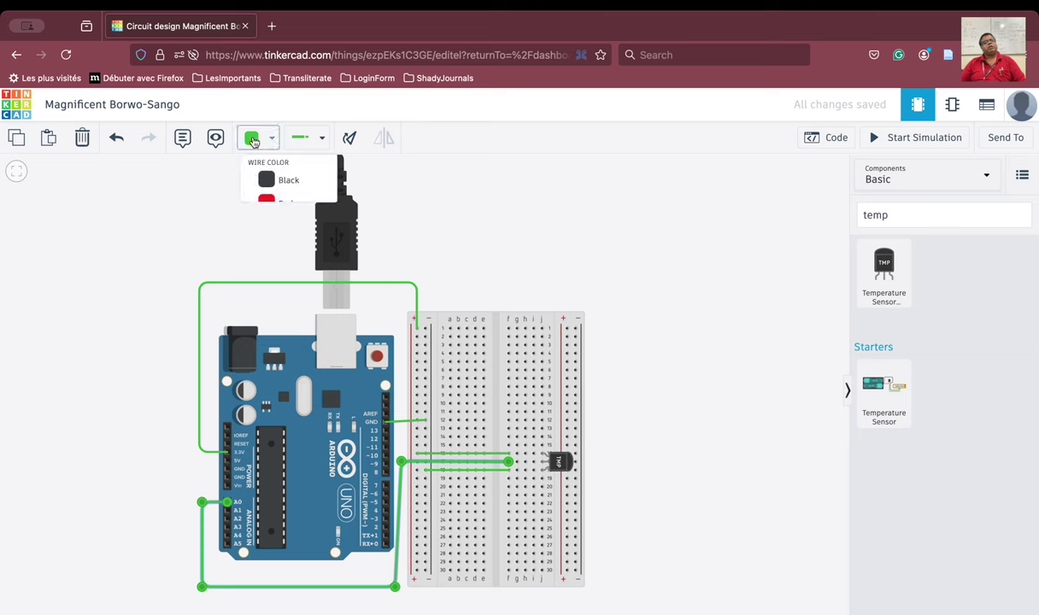
left_click(299, 397)
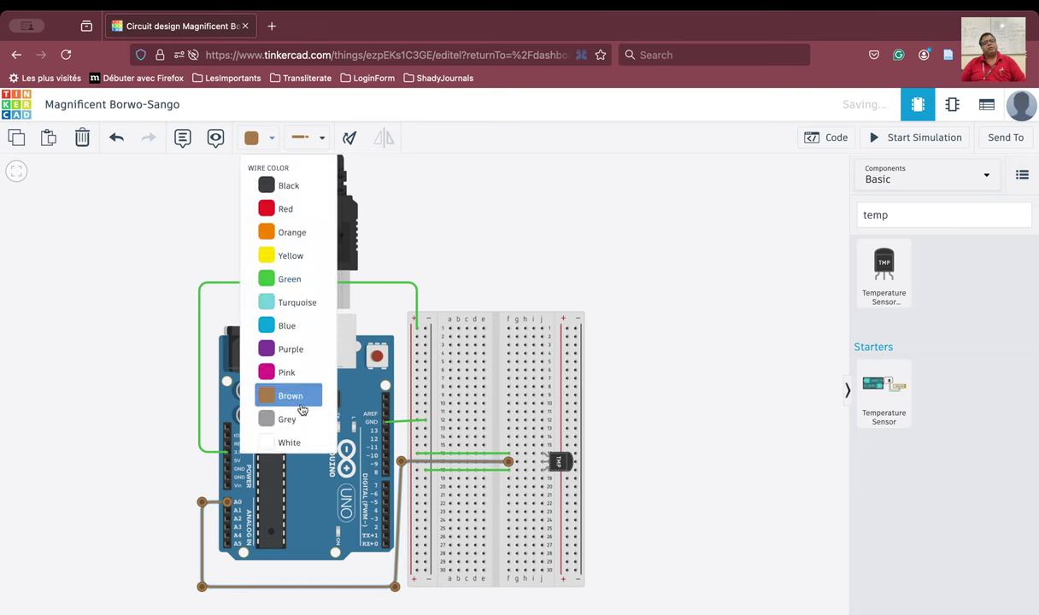
Step: Color the wire running from the Arduino's 3.3V pin to the positive rail red
left_click(411, 288)
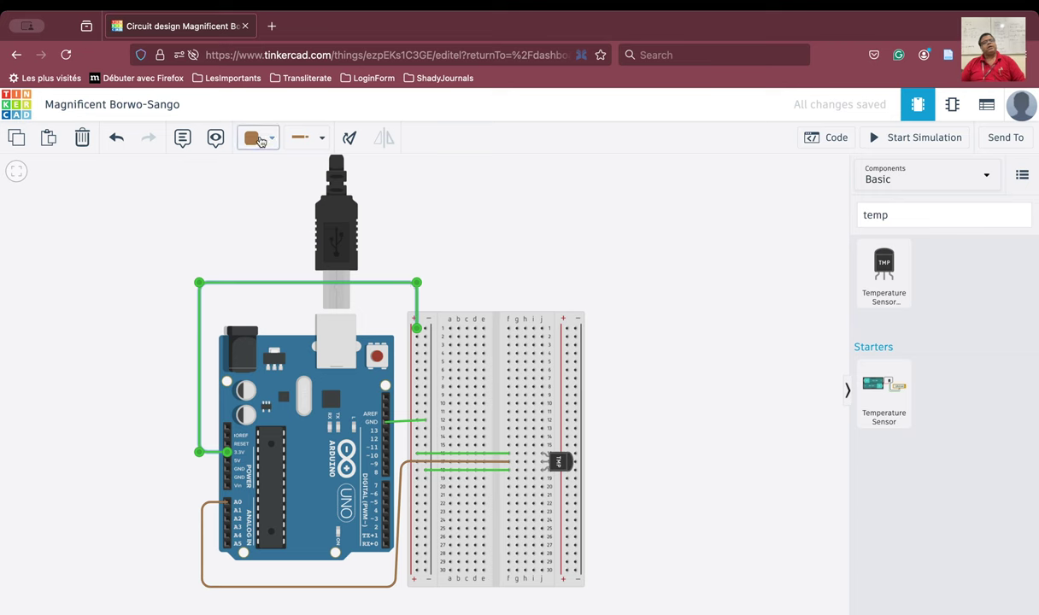
left_click(255, 139)
left_click(284, 210)
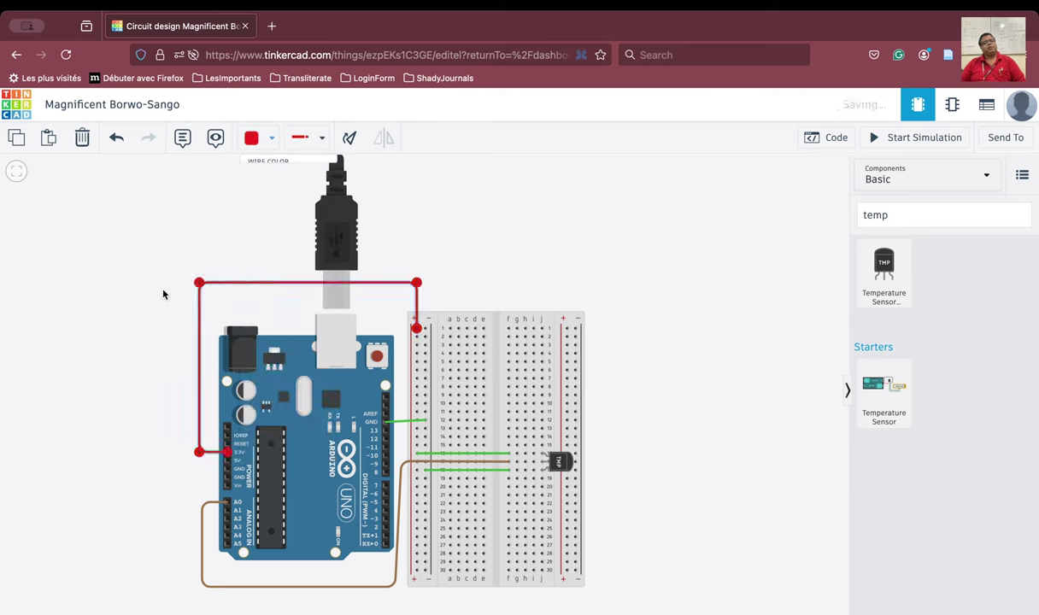
left_click(147, 299)
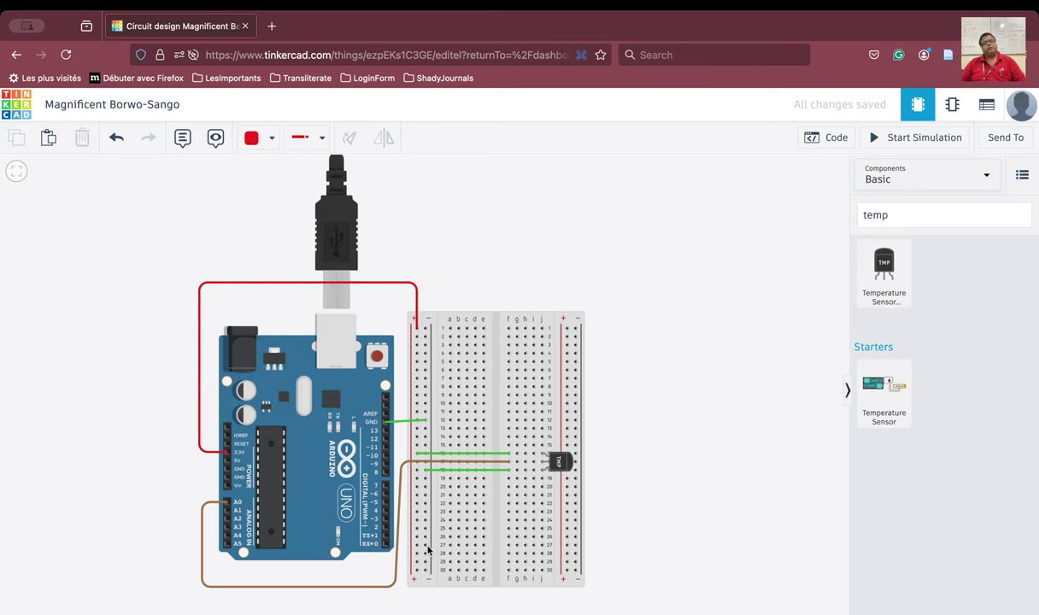
Step: Color both ground wires black: Arduino GND to the negative rail, and the negative rail to hole f18
left_click(400, 420)
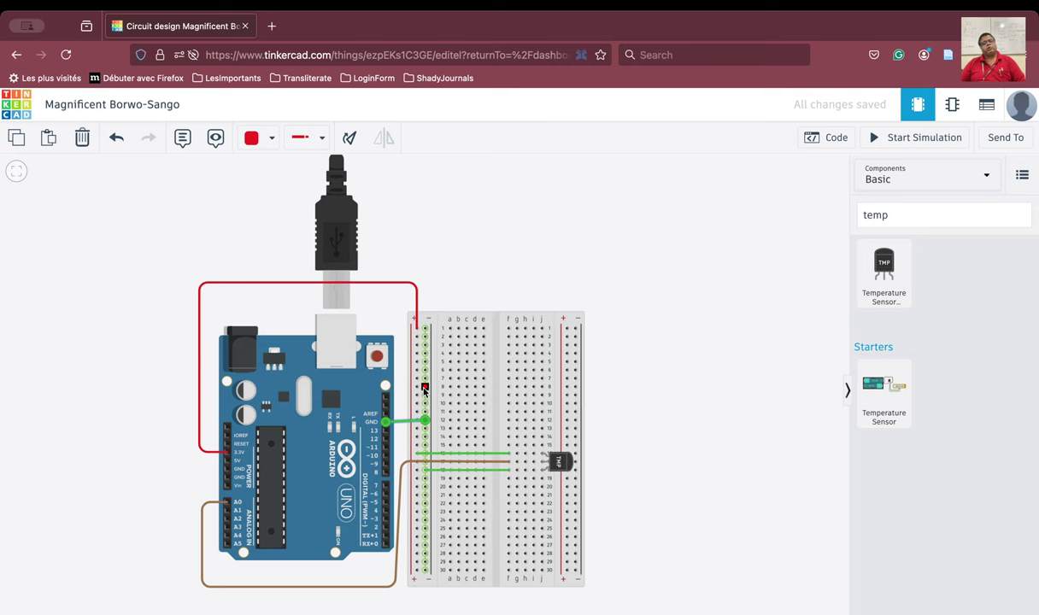
left_click(251, 138)
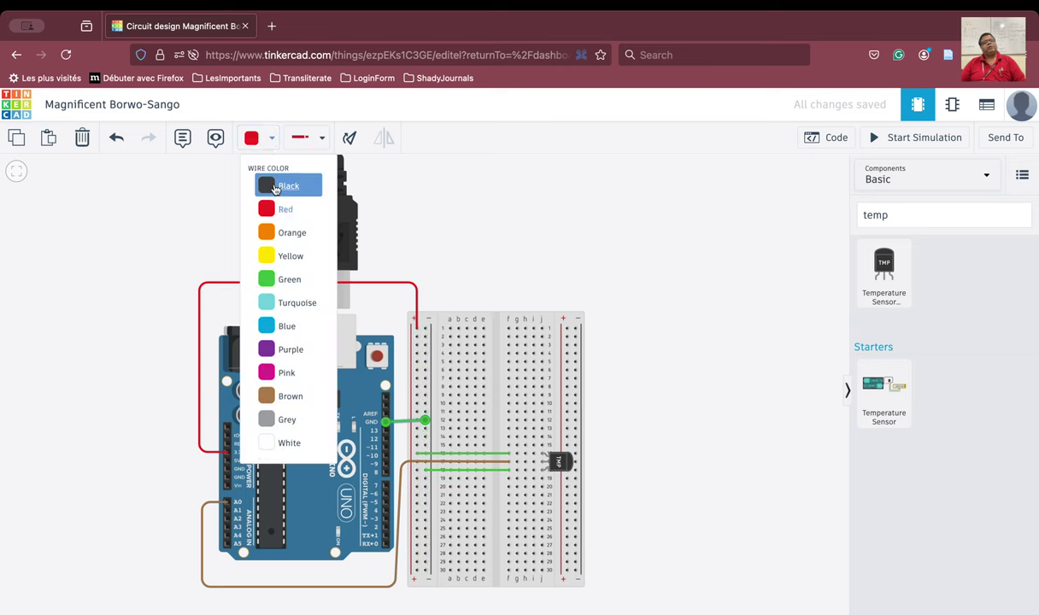
left_click(274, 187)
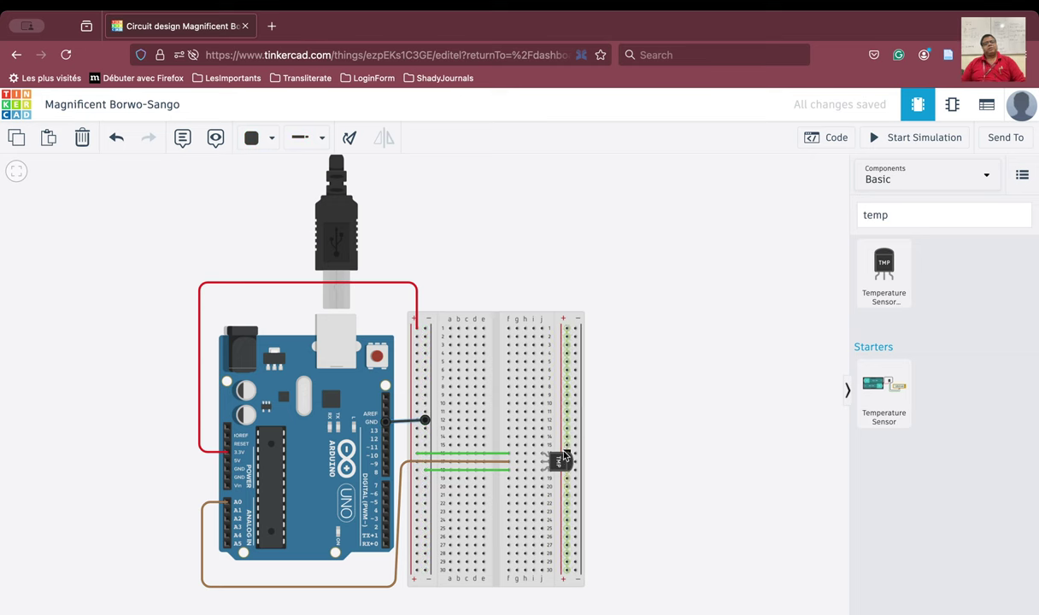
left_click(495, 471)
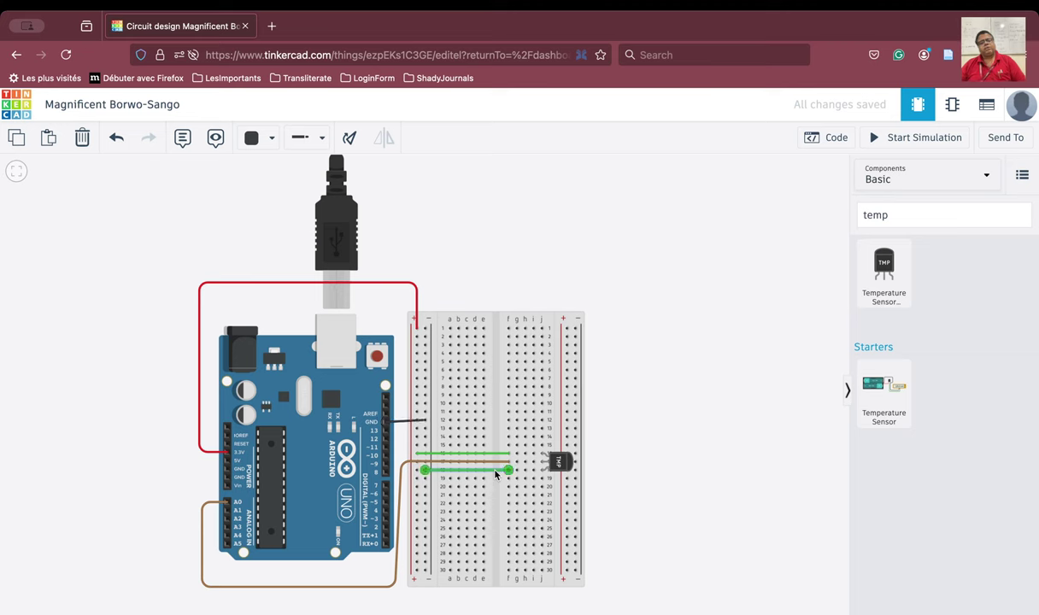
left_click(244, 144)
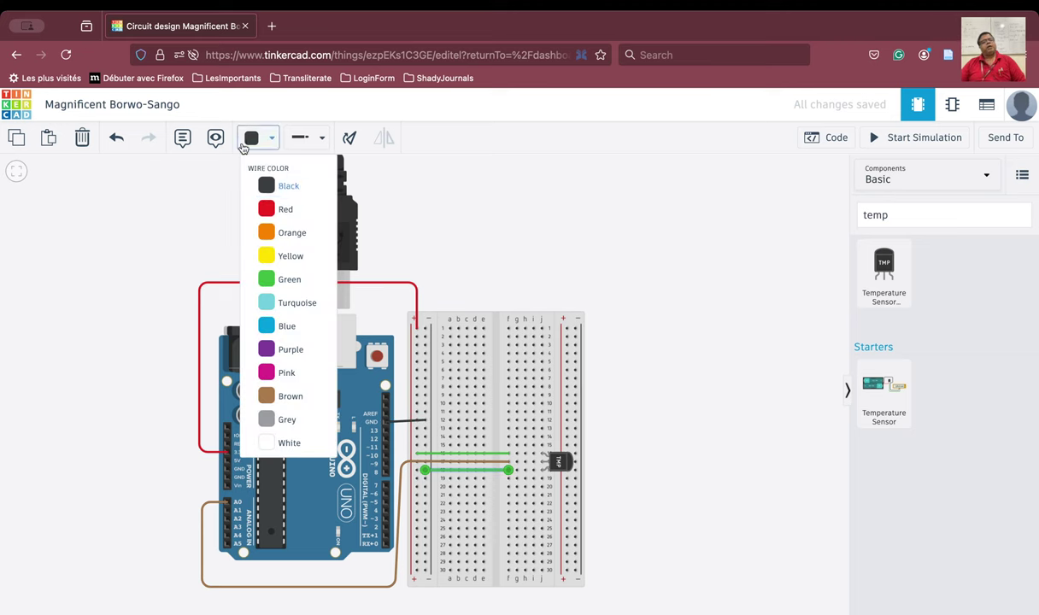
left_click(275, 186)
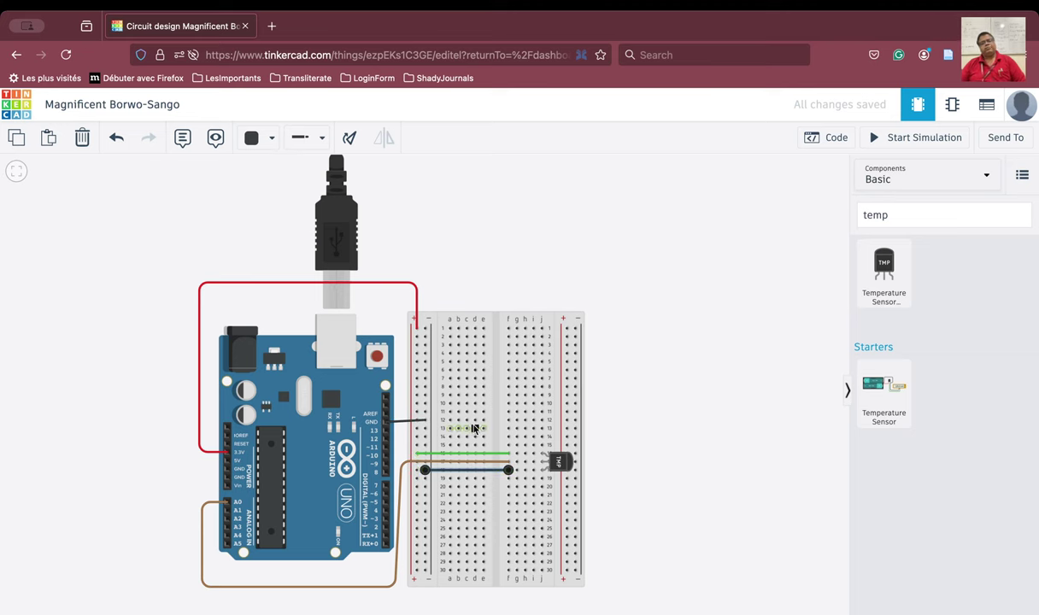
Step: Color the wire running from the positive rail to hole f16 red
left_click(494, 453)
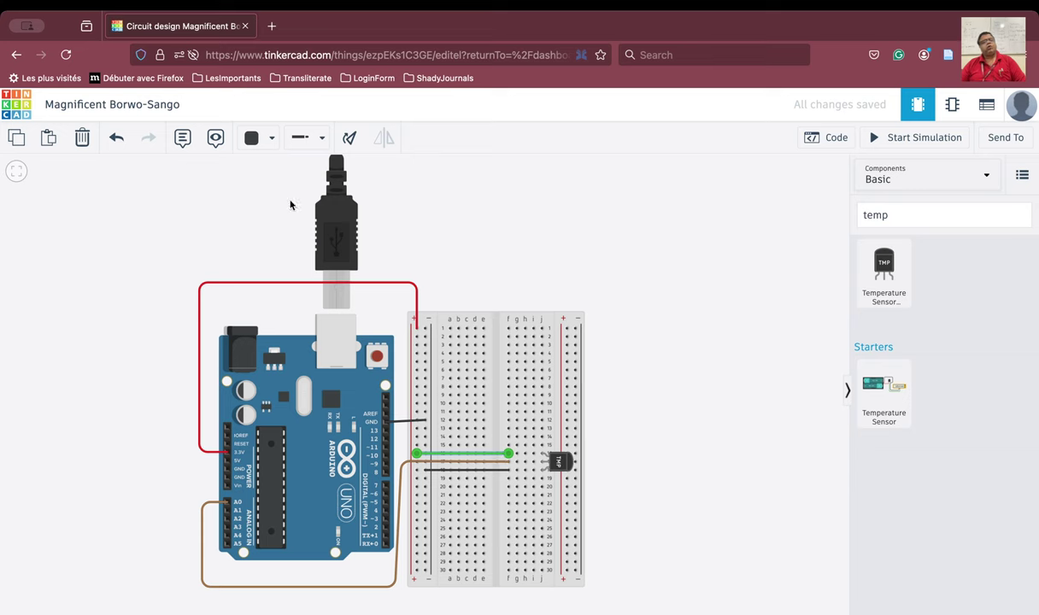
left_click(251, 137)
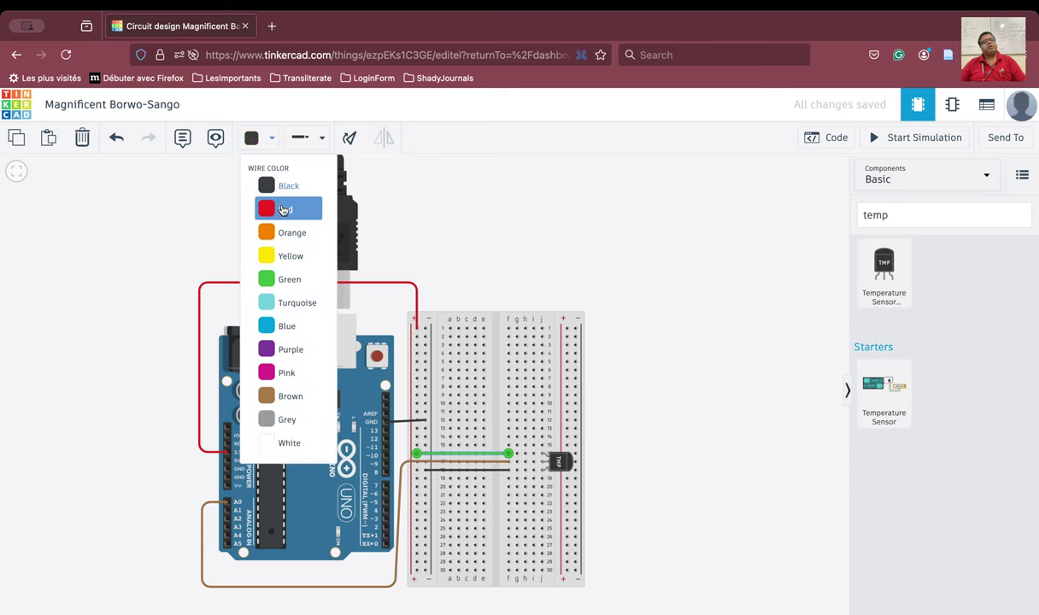
left_click(283, 210)
left_click(698, 425)
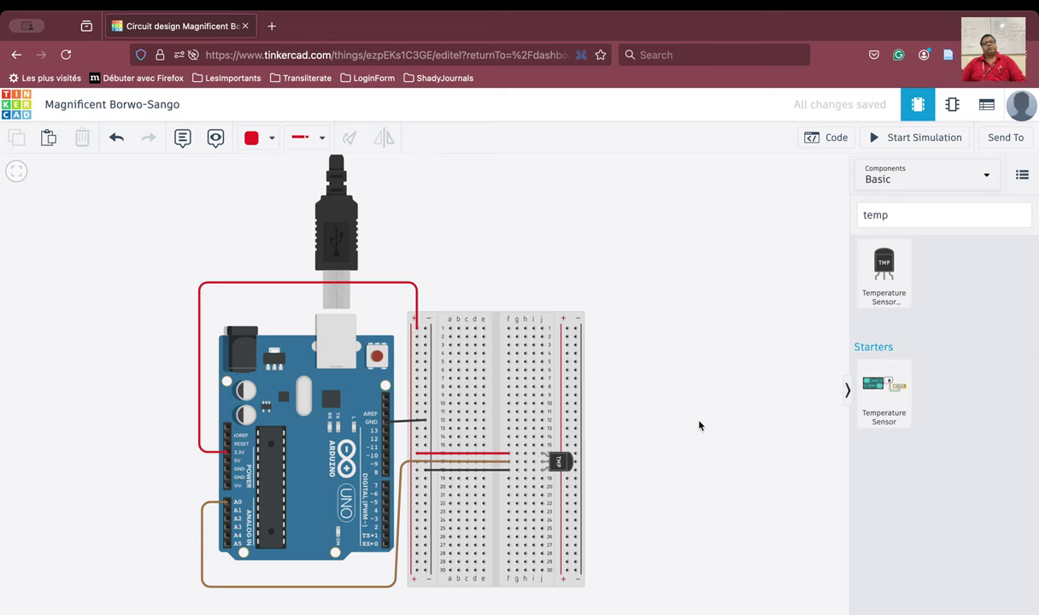
Step: Open the Arduino's block code and delete the default "on start" and "forever" blocks
left_click_drag(698, 425, 625, 385)
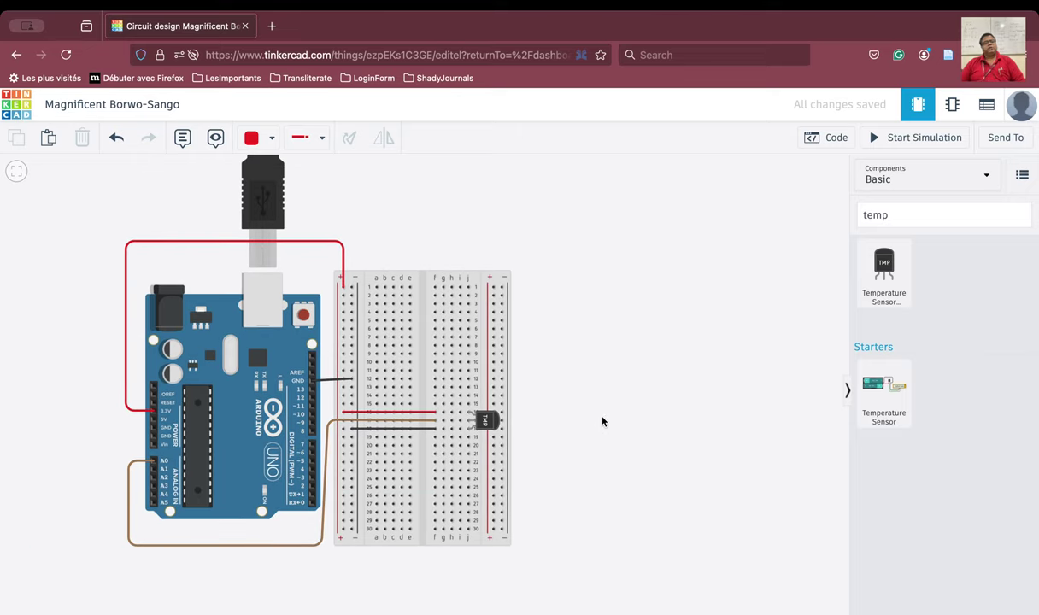
scroll(603, 421, "up", 5)
scroll(603, 421, "down", 6)
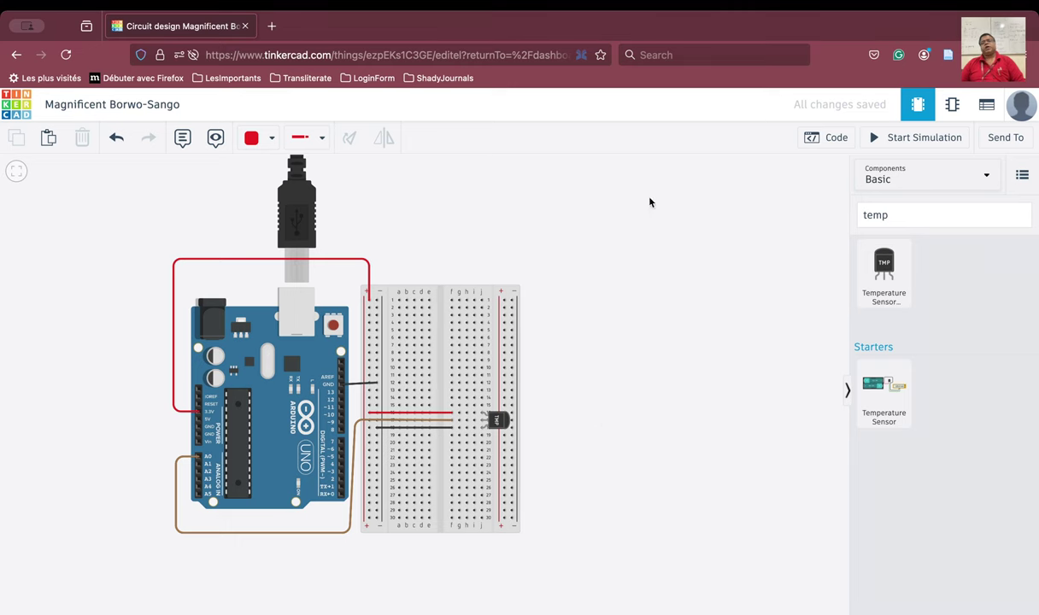
left_click(833, 141)
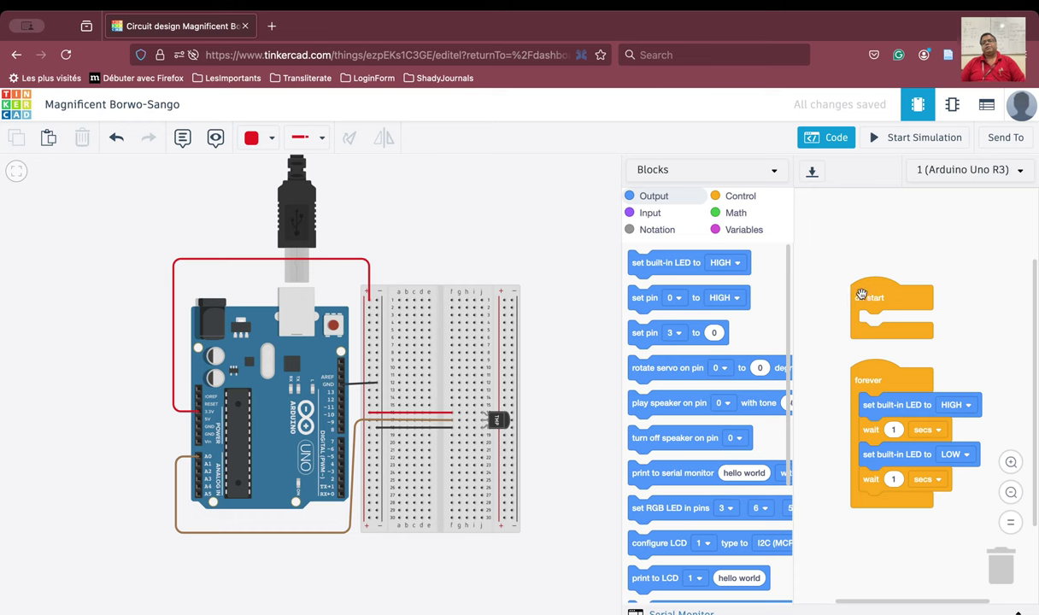
left_click_drag(857, 283, 1001, 554)
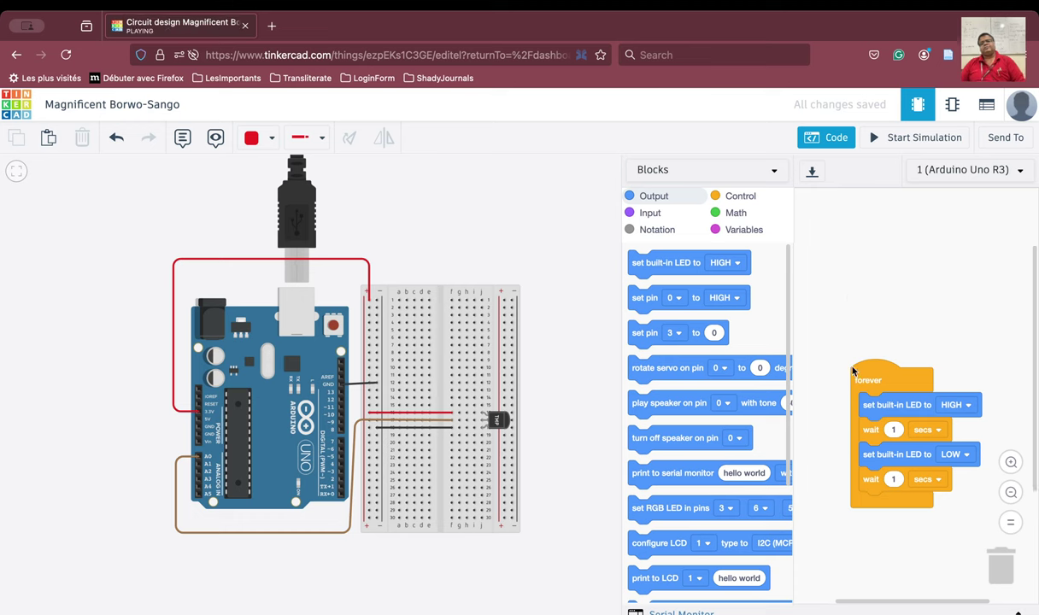
left_click_drag(870, 380, 1002, 557)
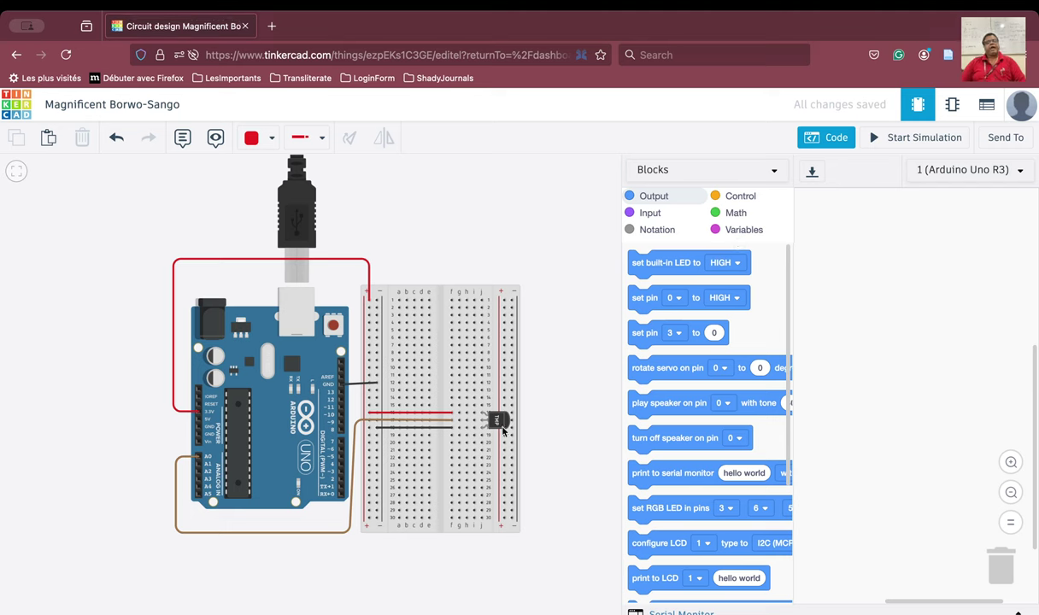
Step: Create a variable named temp and place its block in the code workspace
left_click(745, 232)
left_click(653, 253)
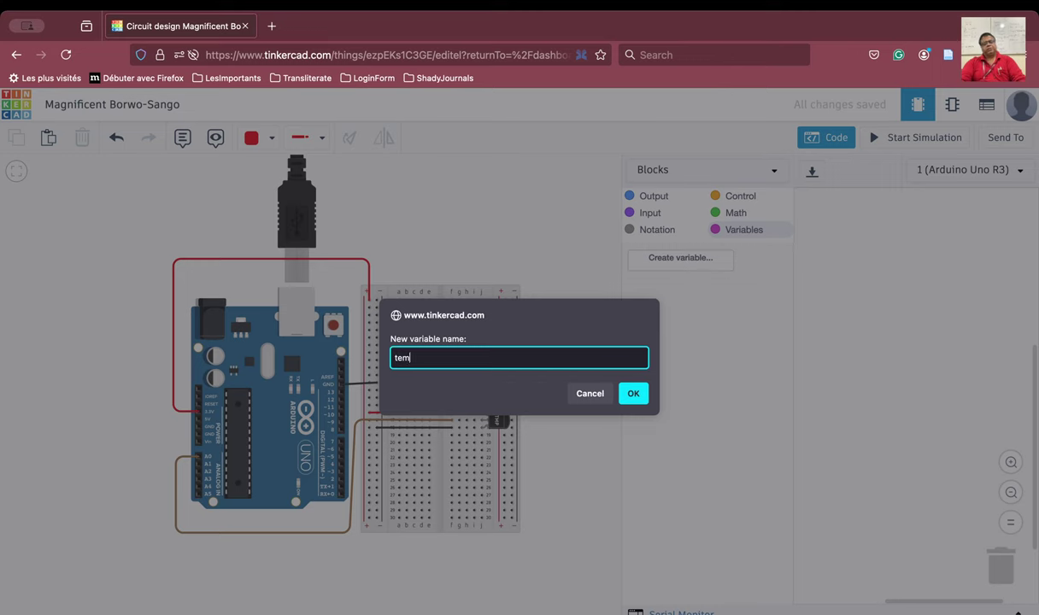
type("temp")
key("Return")
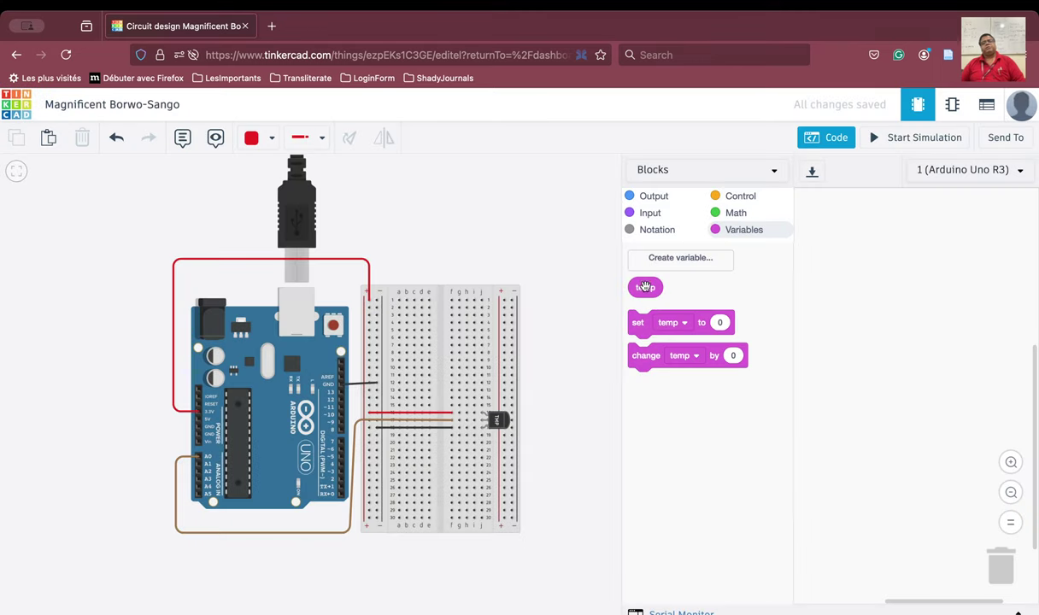
left_click_drag(645, 287, 934, 340)
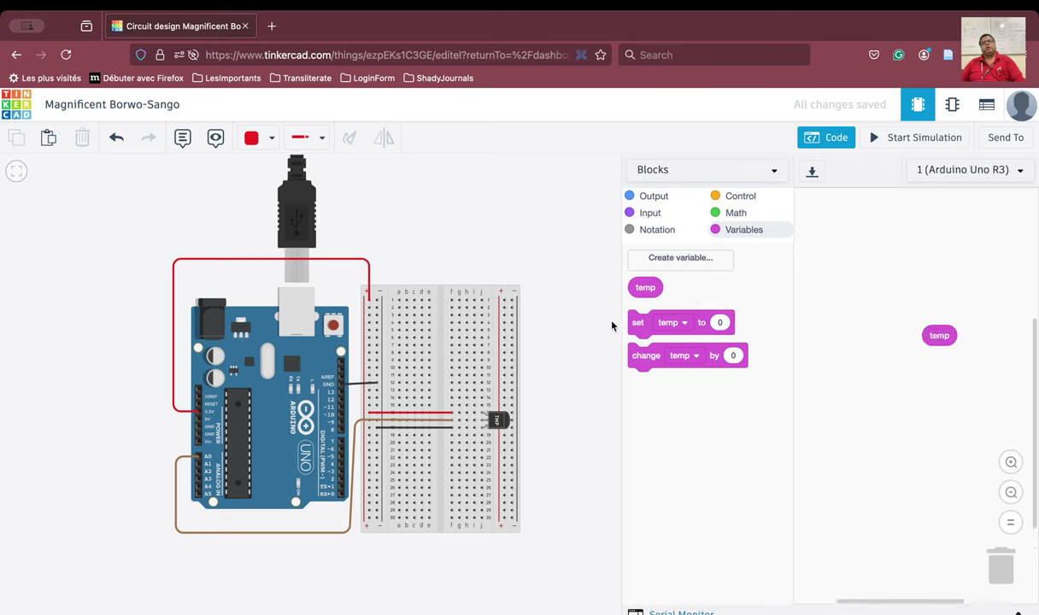
Step: Add a "set temp to" block and use "read temperature sensor on pin A0" as its value
left_click_drag(637, 325, 818, 218)
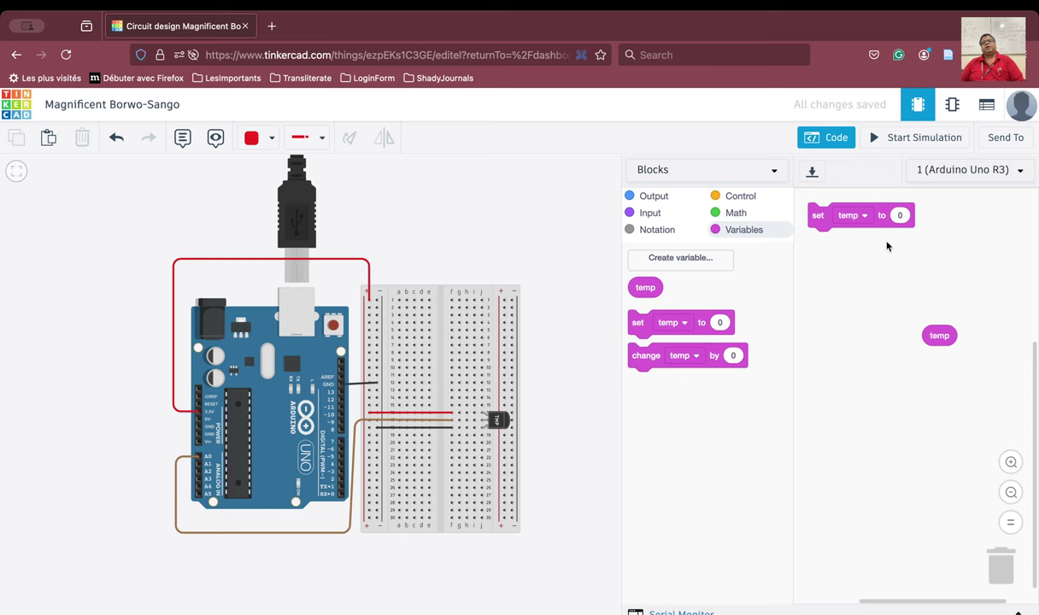
left_click(903, 216)
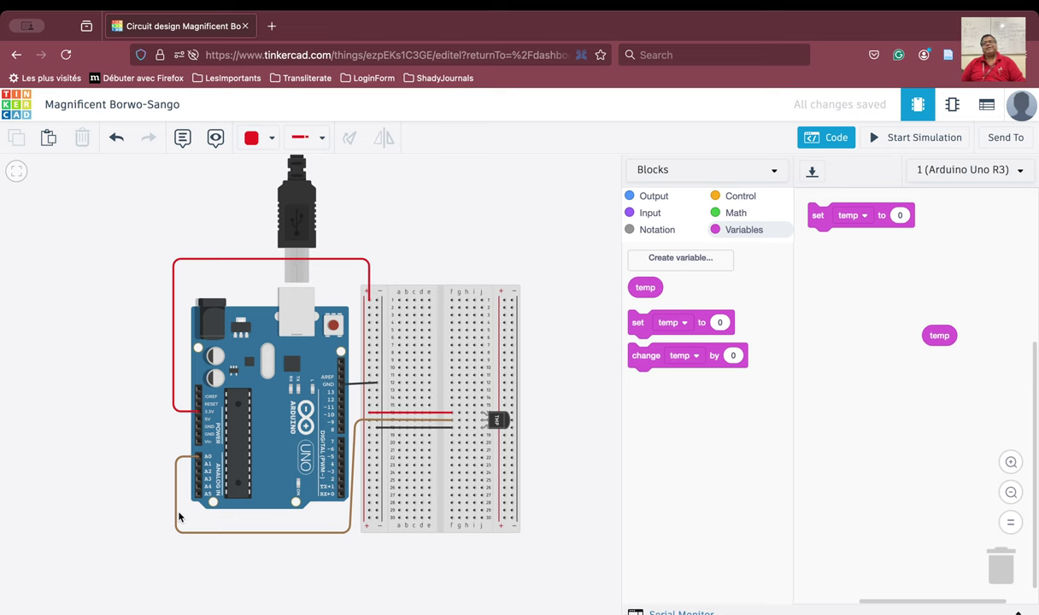
left_click(652, 214)
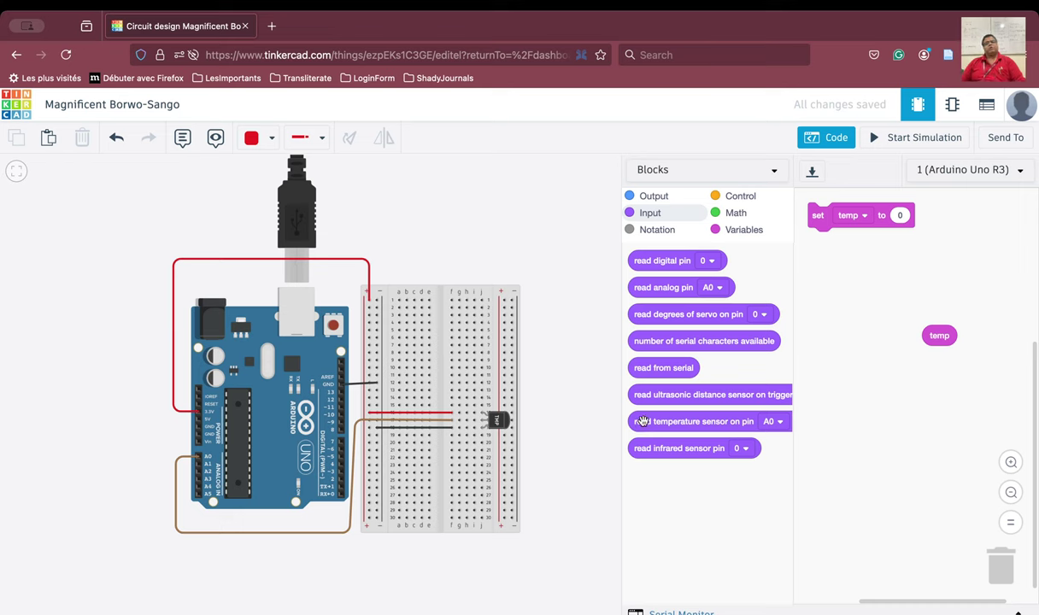
left_click_drag(643, 421, 899, 220)
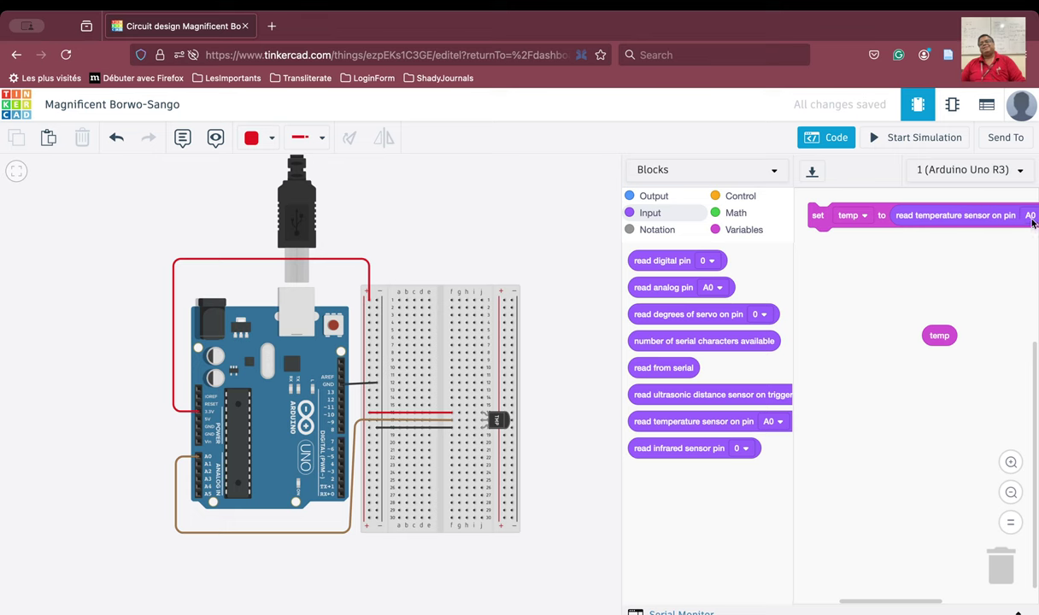
Step: Examine the pin and units settings of the temperature sensor block inside the "set temp to" block
scroll(1031, 221, "up", 5)
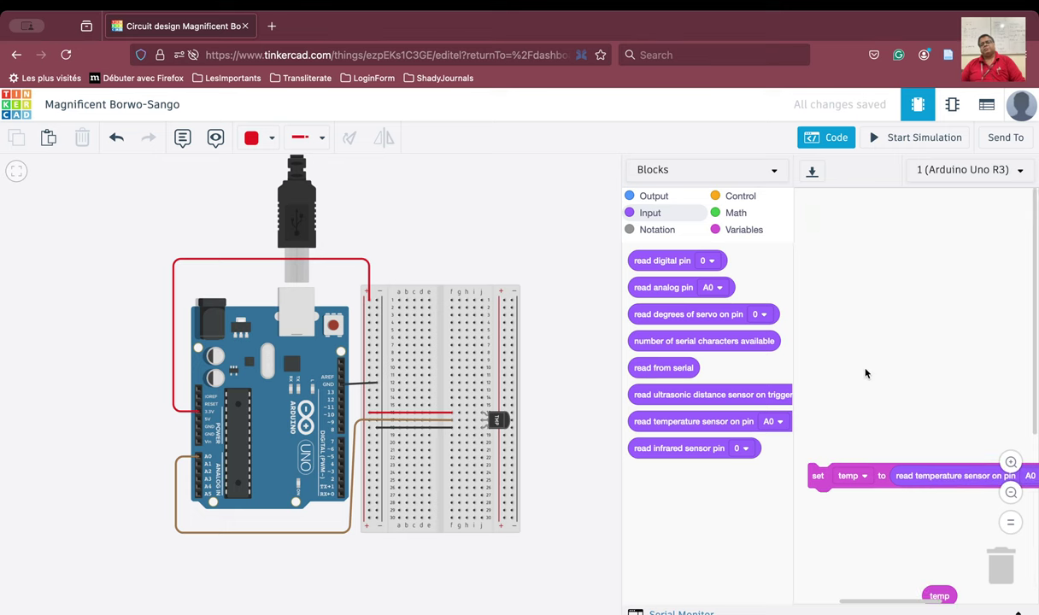
left_click_drag(849, 415, 809, 193)
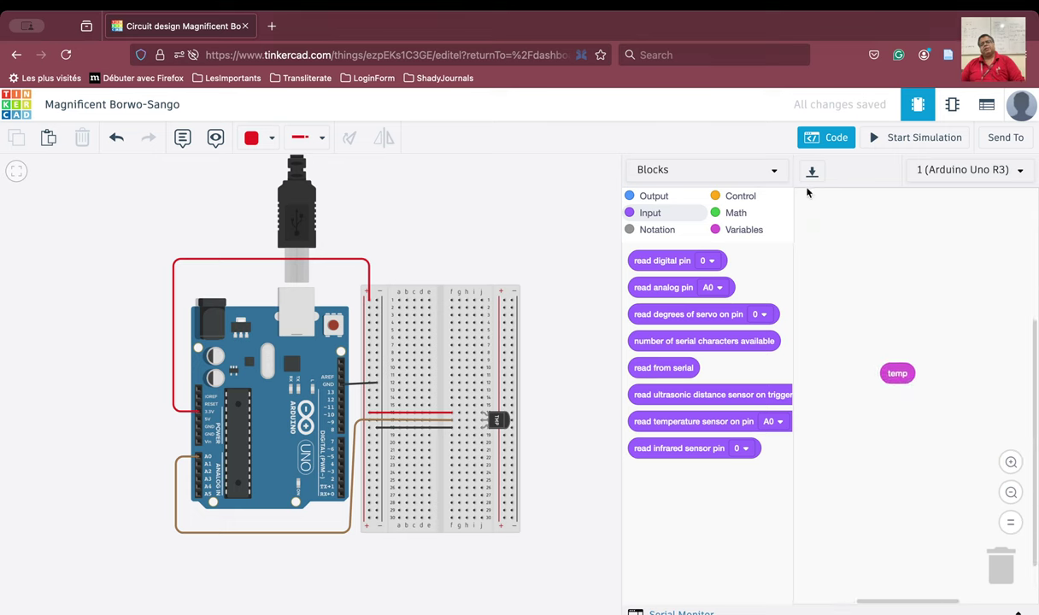
left_click_drag(905, 313, 848, 341)
left_click(939, 259)
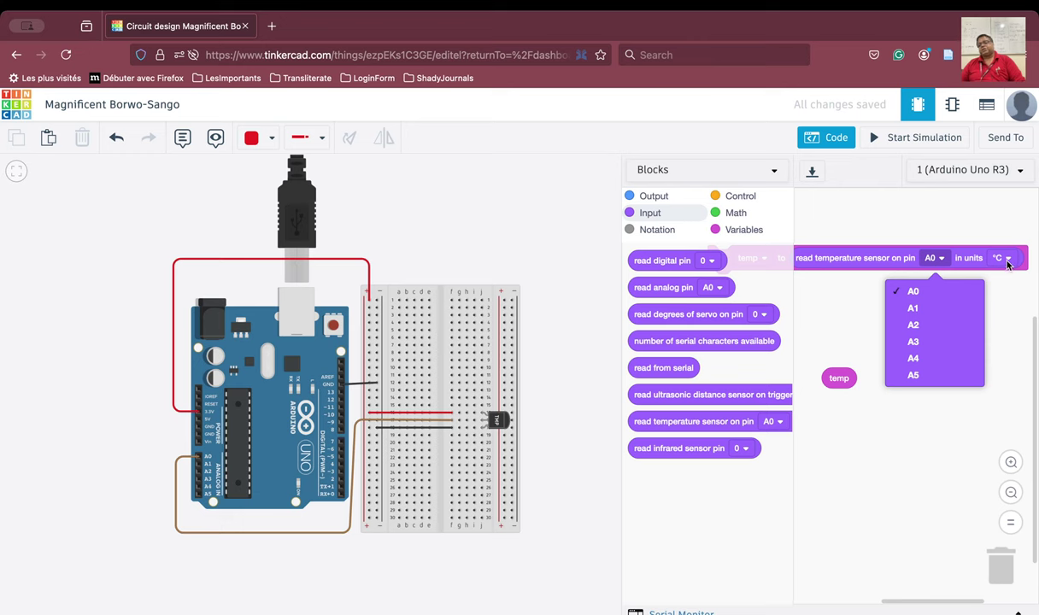
left_click(1004, 301)
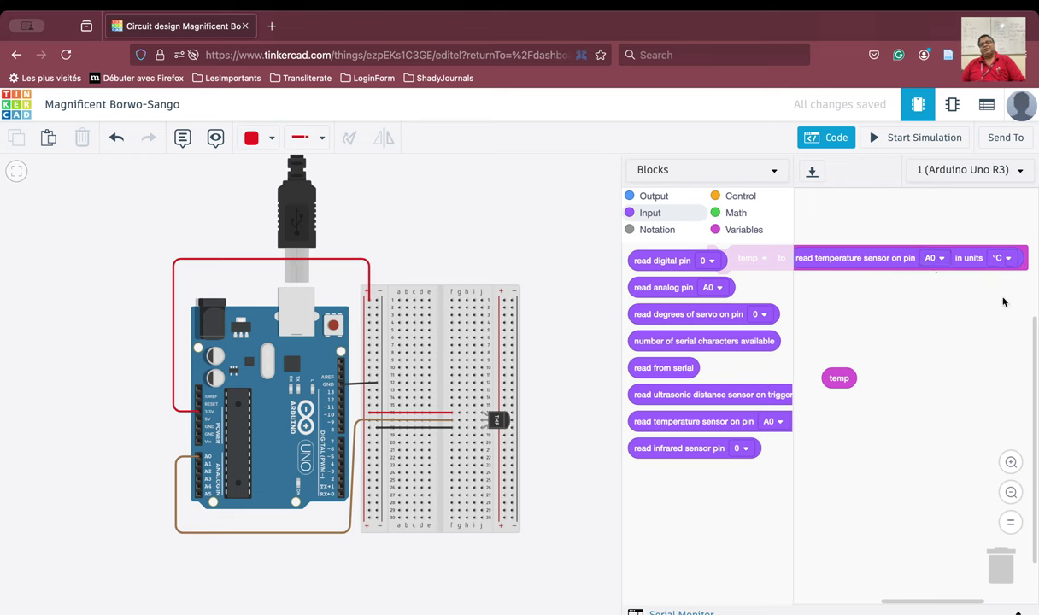
left_click_drag(855, 308, 946, 304)
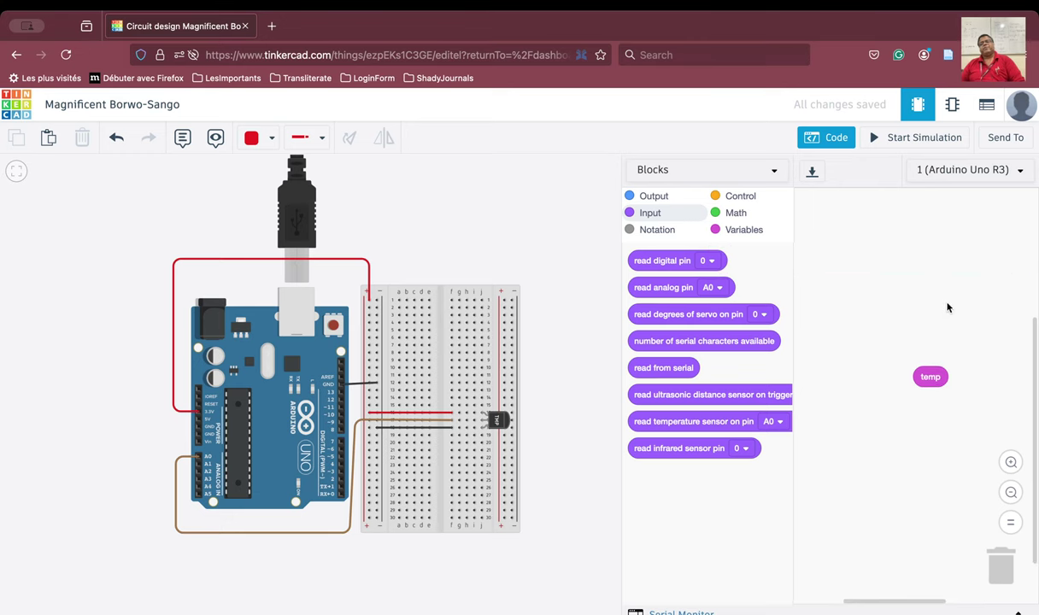
left_click_drag(851, 308, 867, 304)
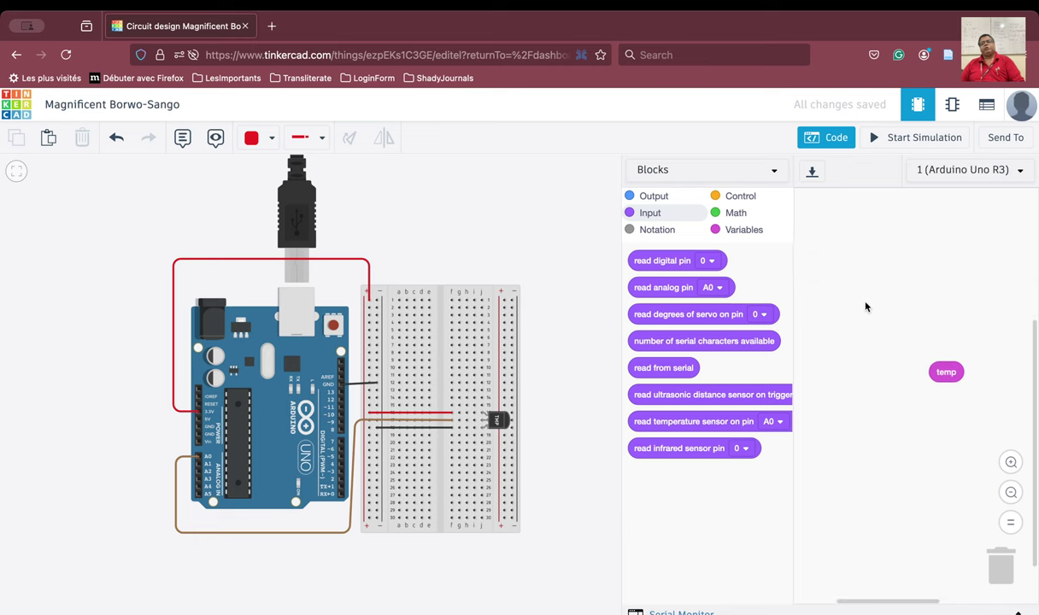
left_click_drag(819, 251, 810, 218)
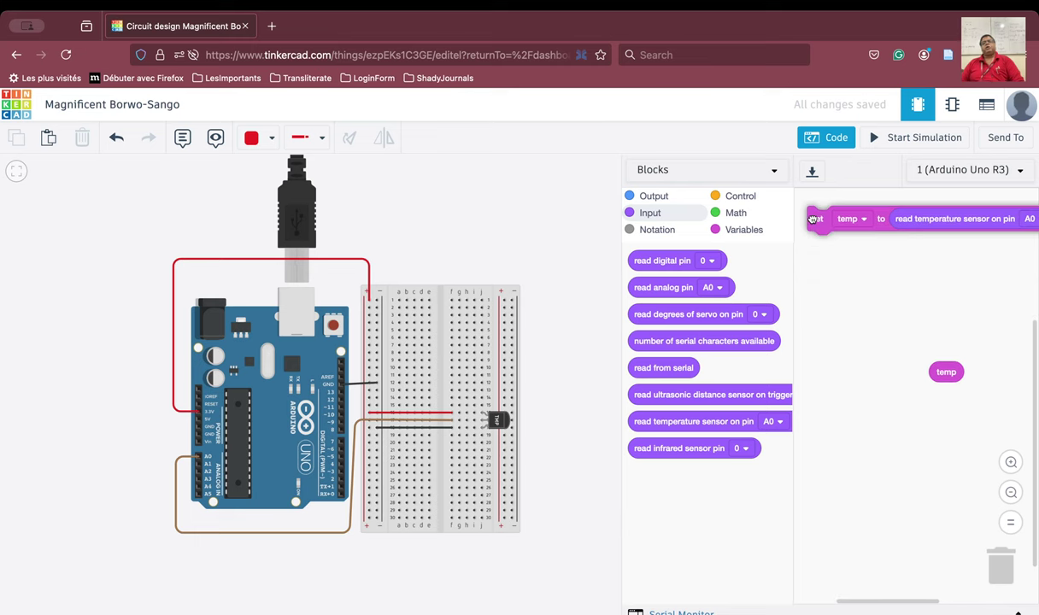
Step: Attach a "print to serial monitor" block below the "set temp to" block, with the temp variable as its value
left_click(640, 197)
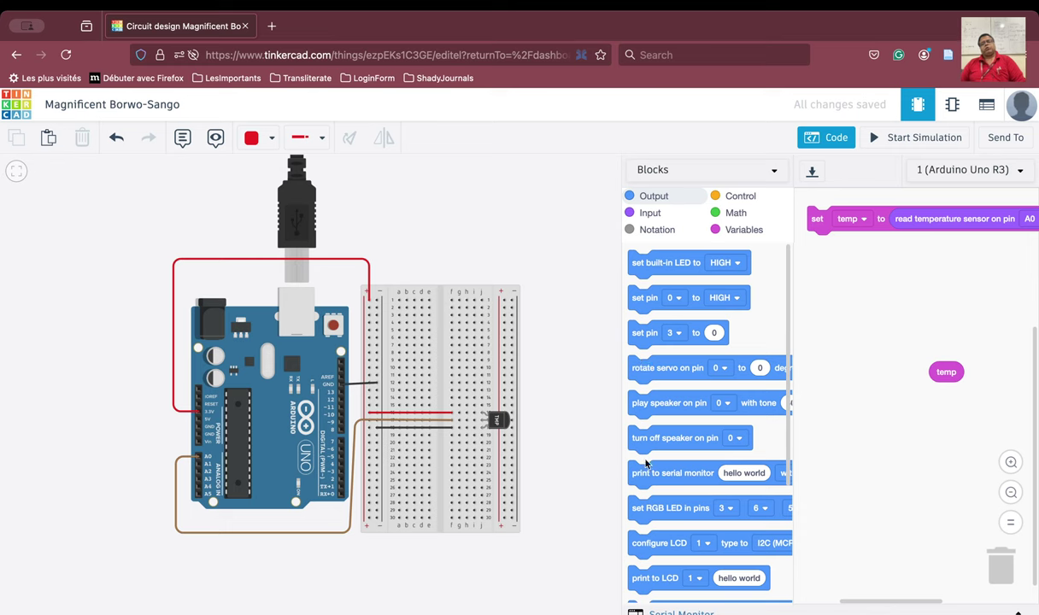
left_click_drag(637, 477, 819, 247)
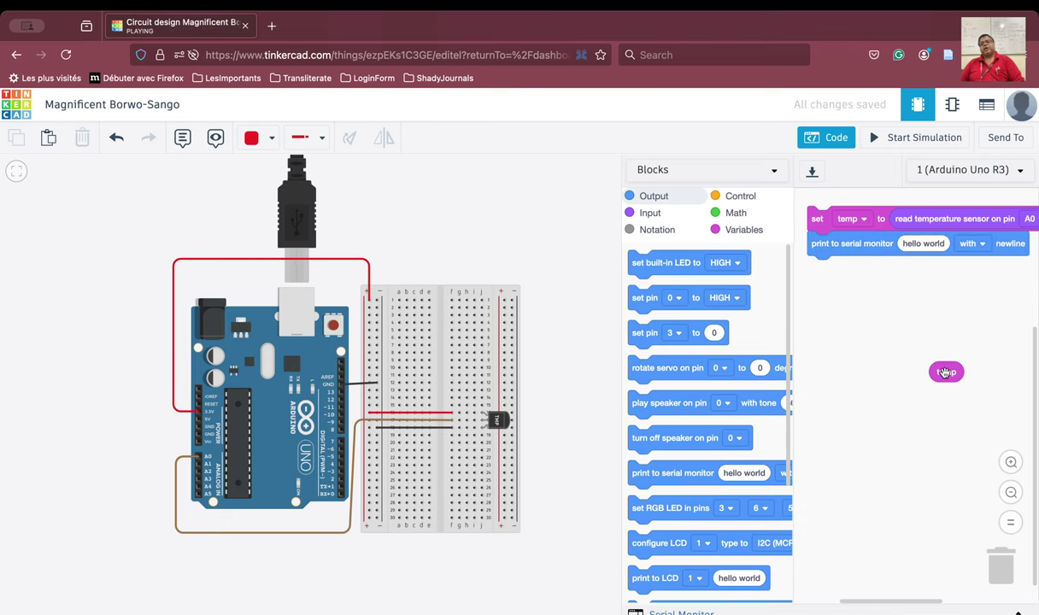
left_click_drag(943, 371, 926, 246)
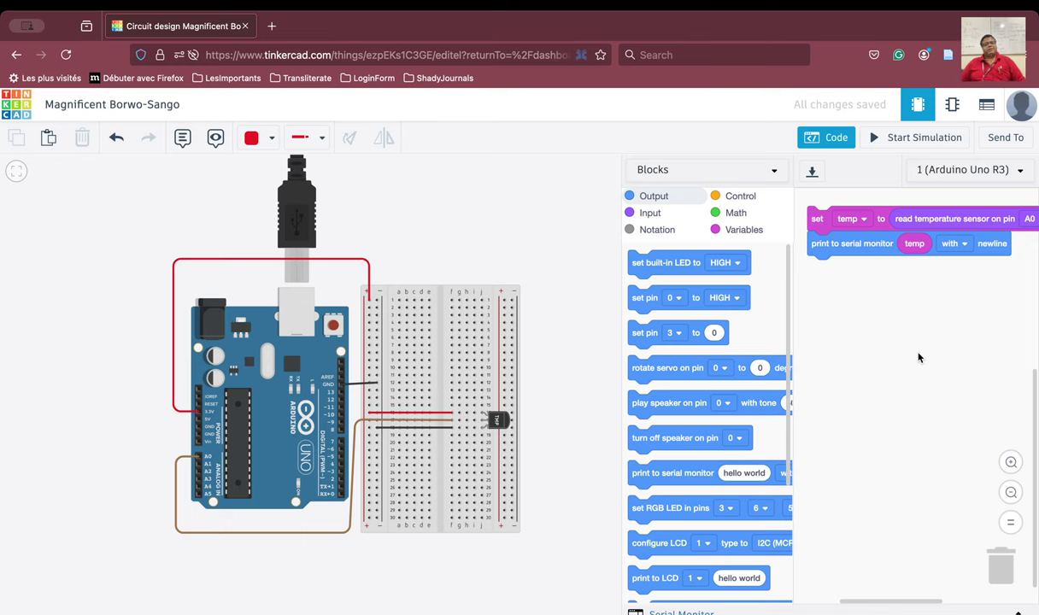
Step: Run the simulation with the Serial Monitor open, varying the TMP36's temperature between its minimum and maximum, and stop it when done
left_click(884, 138)
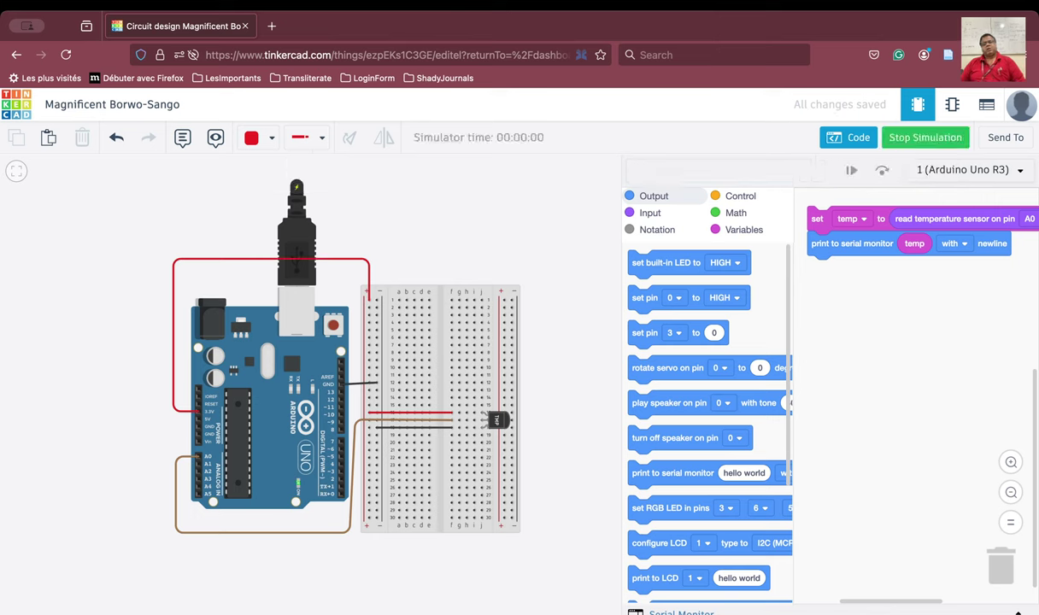
left_click(675, 612)
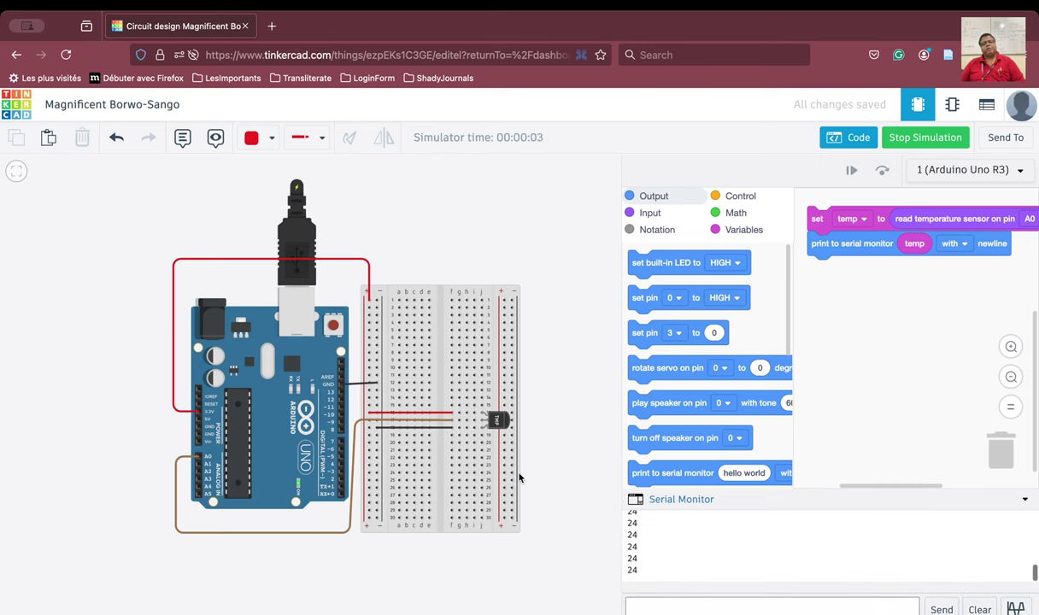
left_click(499, 419)
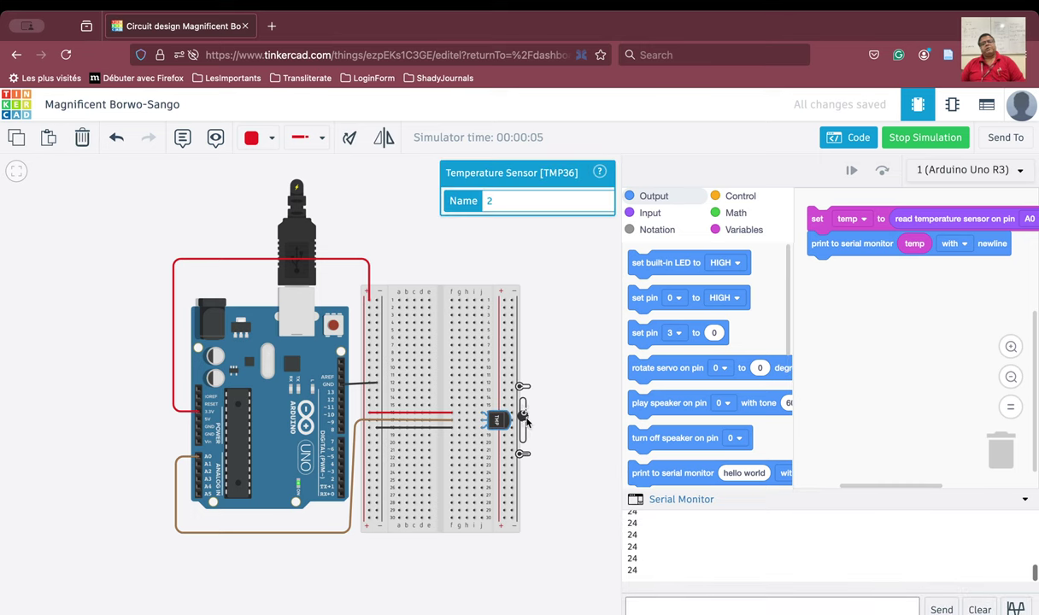
mouse_move(525, 420)
left_mouse_down()
mouse_move(525, 400)
mouse_move(523, 441)
mouse_move(521, 400)
left_mouse_up()
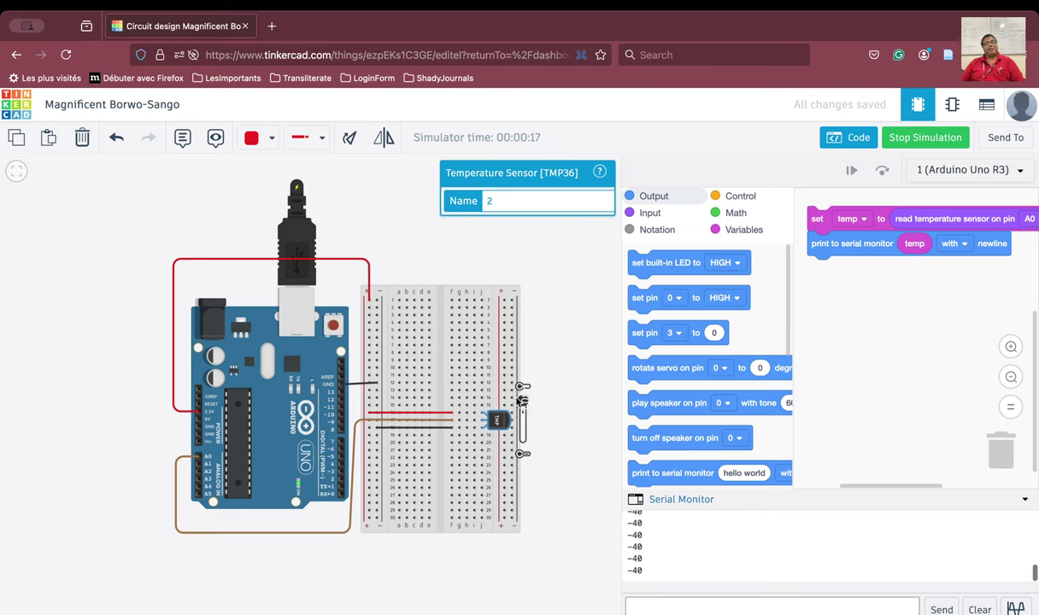
left_click_drag(523, 400, 523, 444)
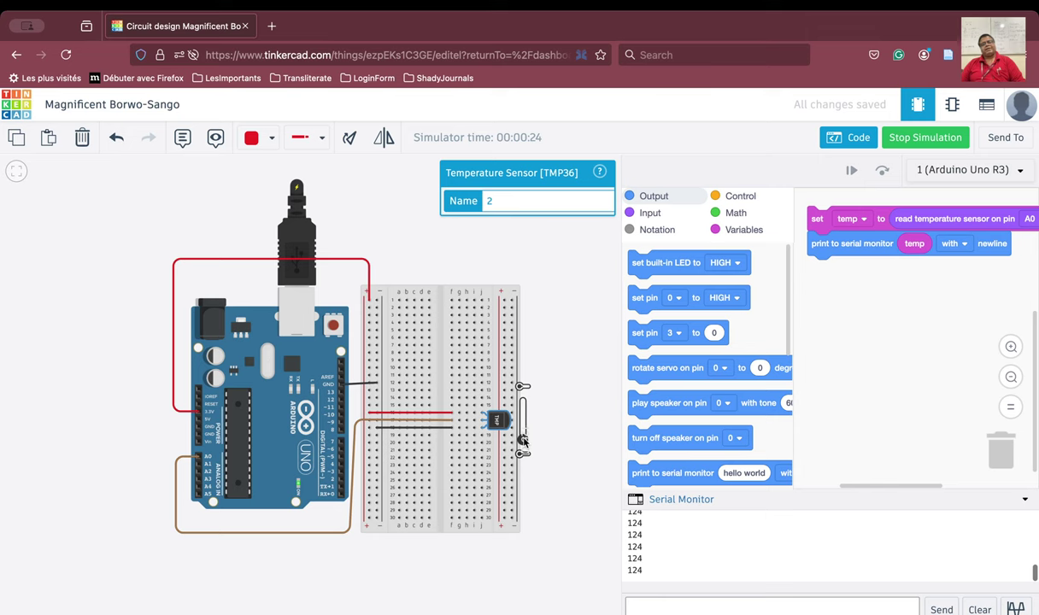
left_click_drag(524, 441, 515, 371)
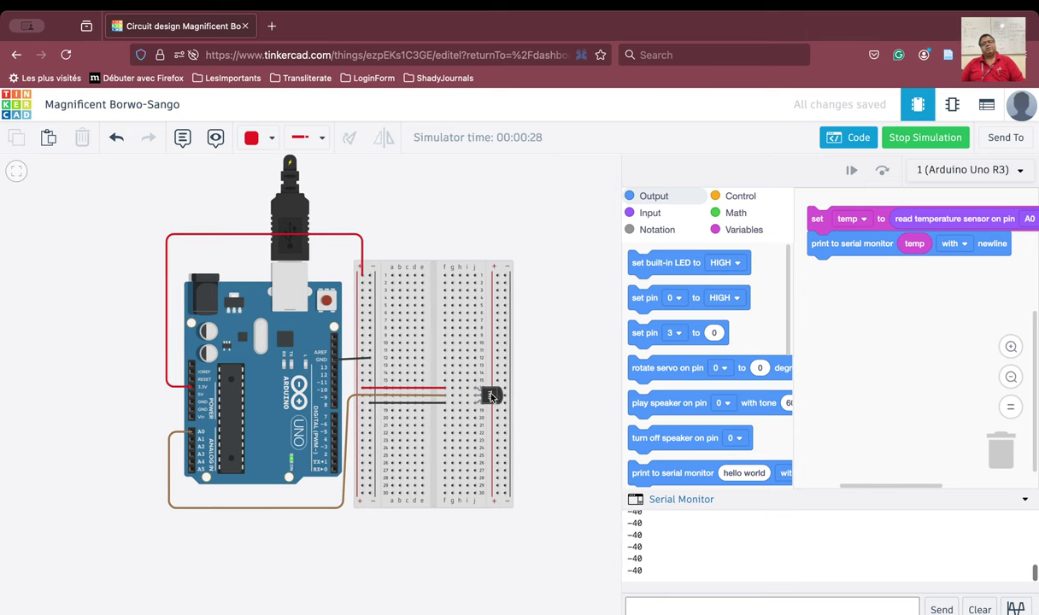
left_click(491, 395)
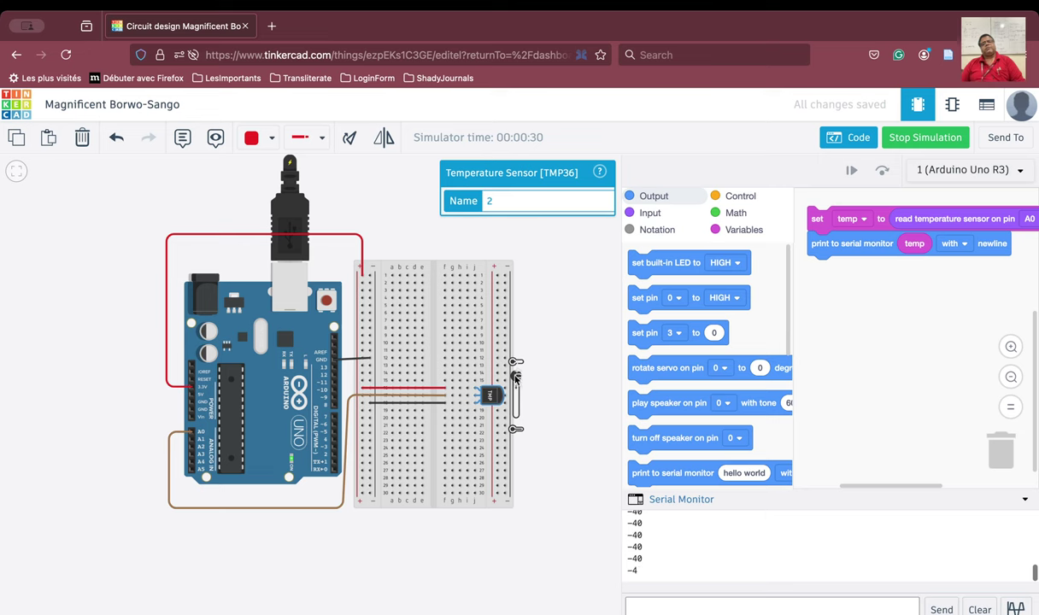
left_click_drag(516, 377, 515, 415)
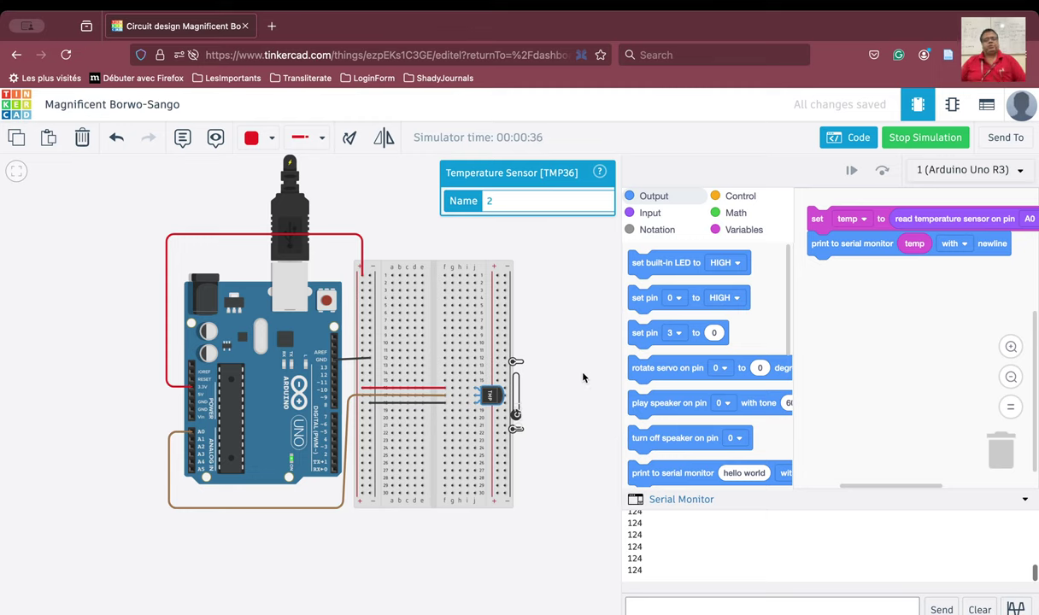
left_click_drag(582, 373, 453, 408)
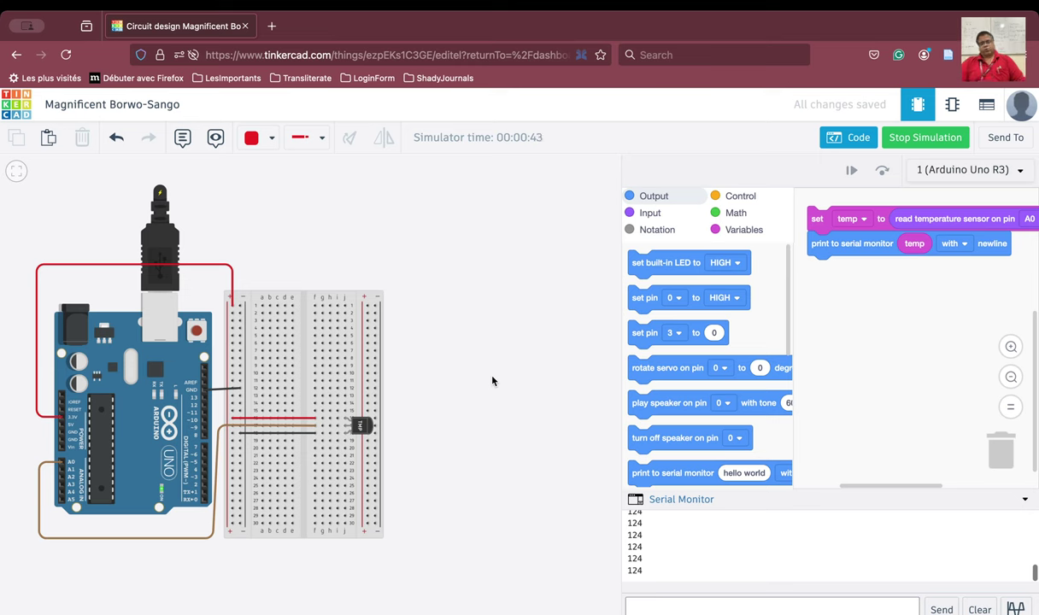
left_click(932, 136)
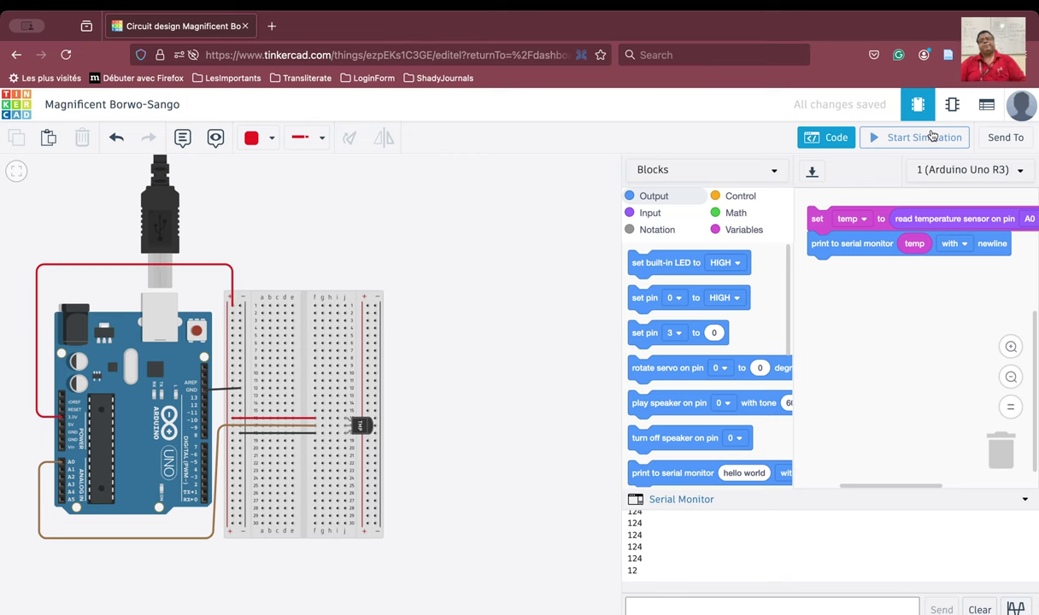
Step: Search the components for "speak" and place a Piezo beside the upper part of the breadboard
left_click(819, 139)
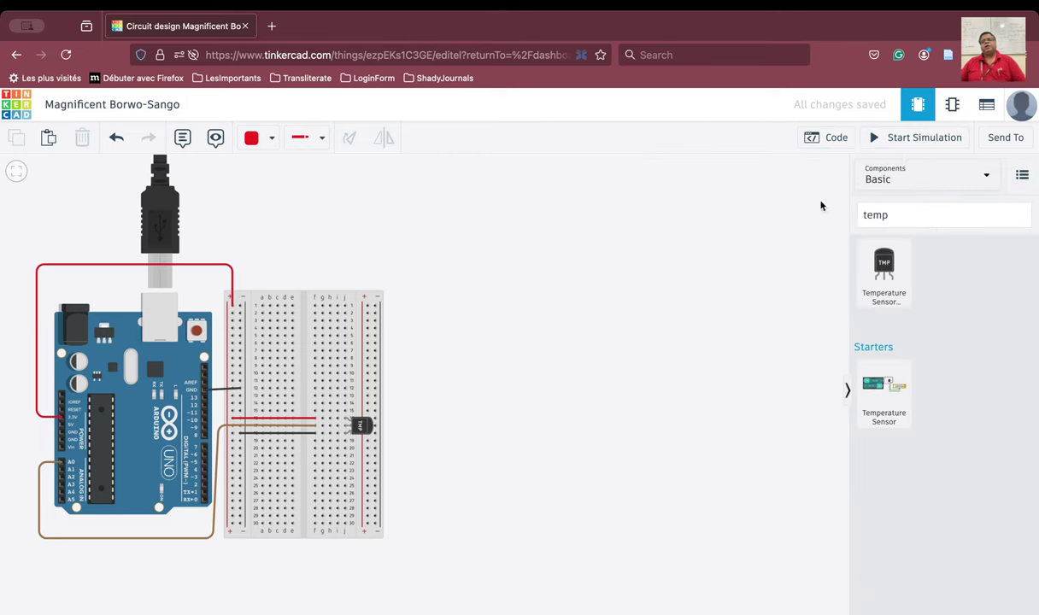
left_click(910, 214)
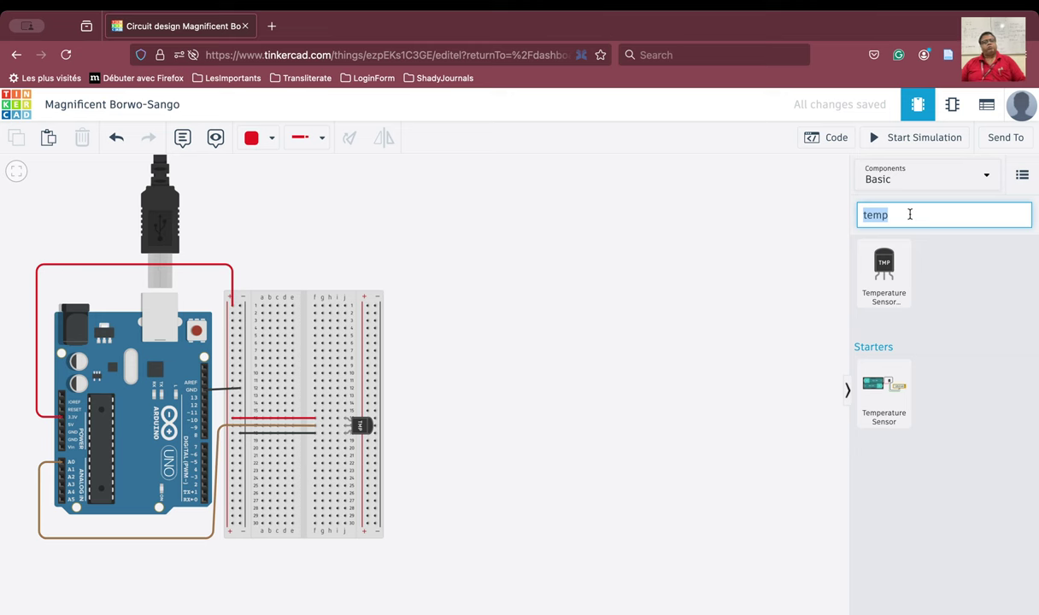
type("speak")
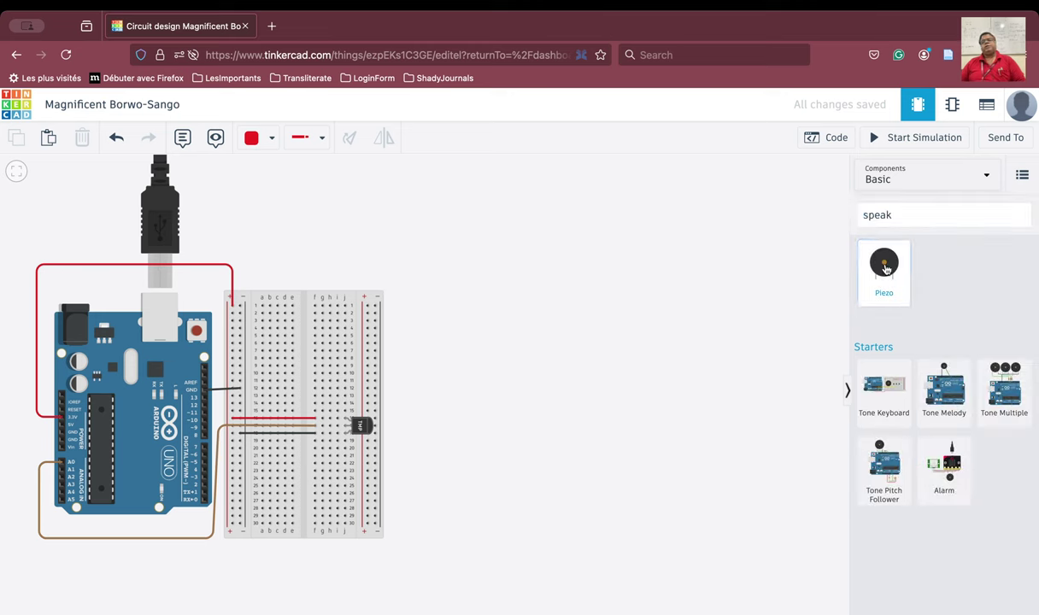
left_click_drag(883, 265, 672, 296)
left_click_drag(586, 368, 423, 367)
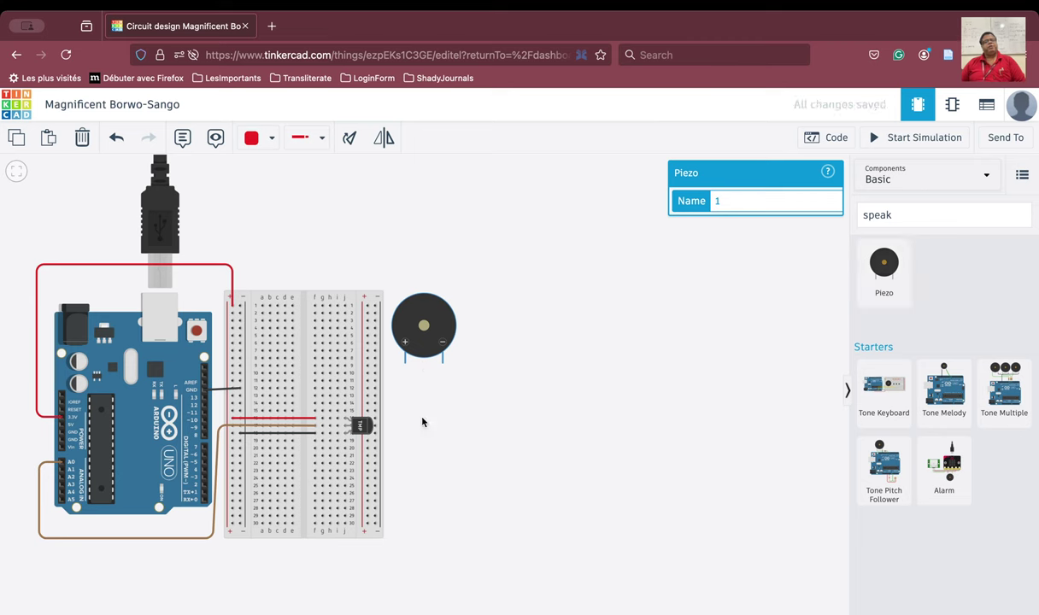
Step: Rotate the piezo so its legs face the breadboard and plug its positive leg into j3 and negative leg into j8
left_click(349, 144)
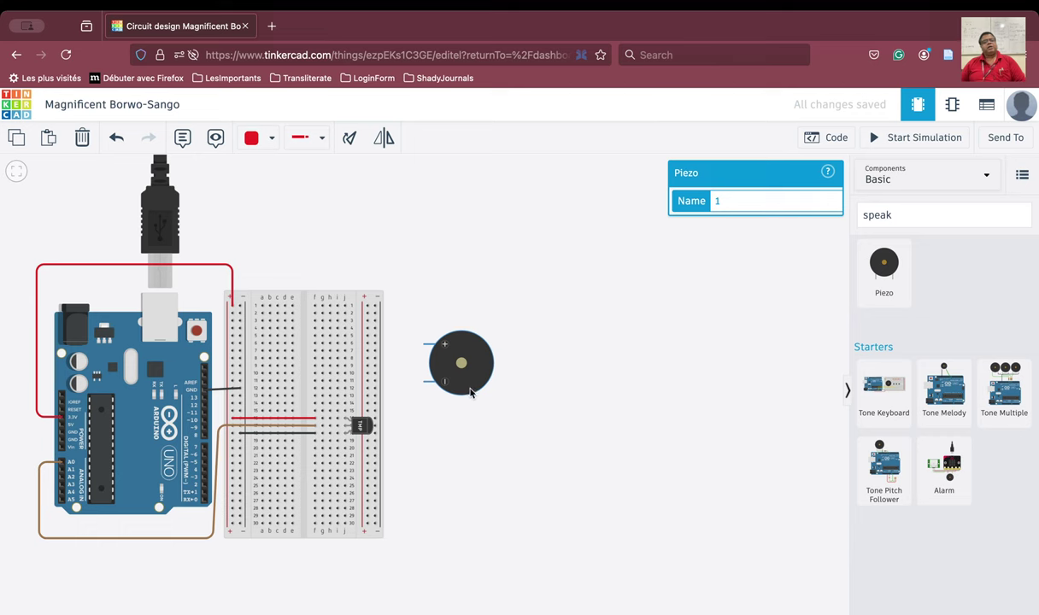
left_click_drag(469, 392, 416, 370)
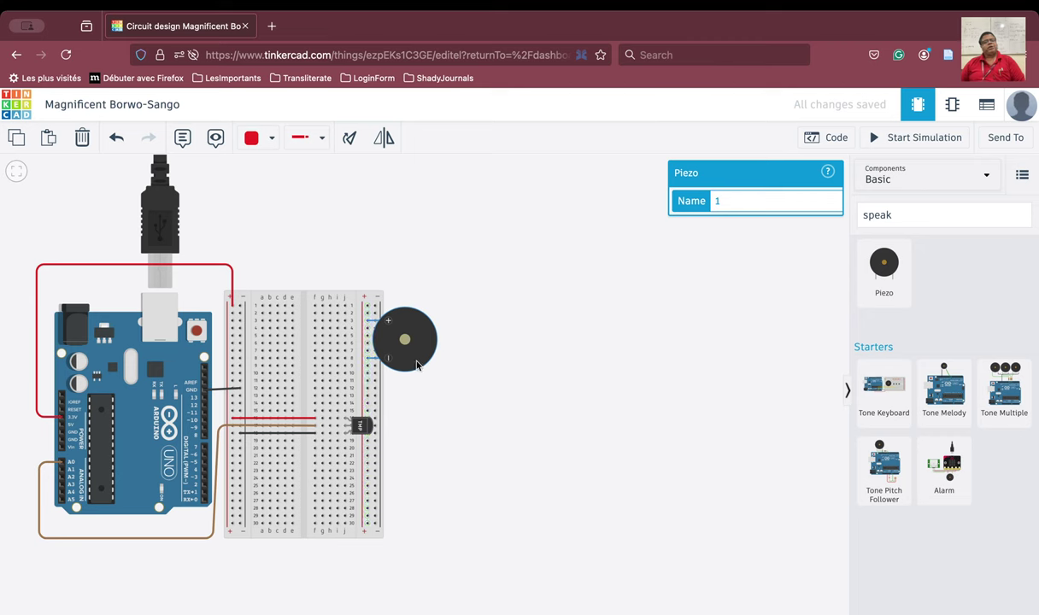
left_click_drag(414, 365, 391, 365)
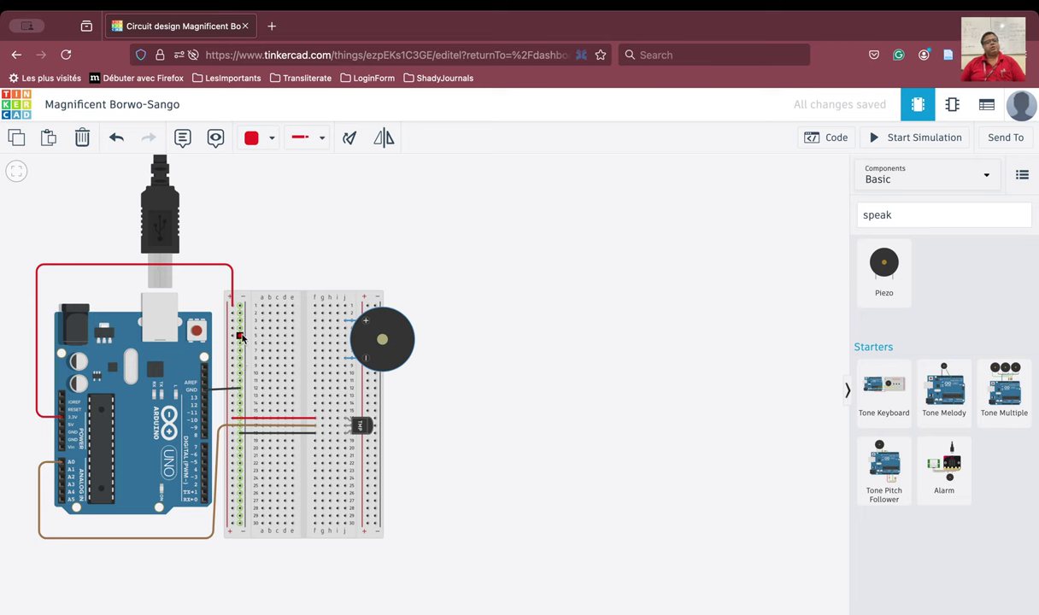
Step: Wire hole f8, in the piezo's negative row, to the breadboard's negative rail and color the wire black
left_click(240, 337)
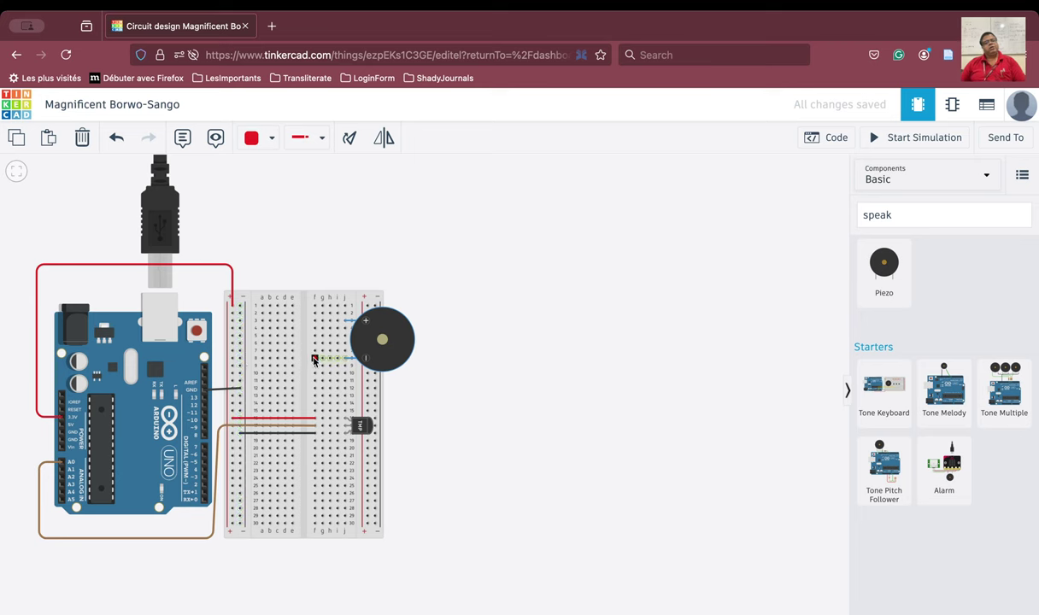
left_click(240, 358)
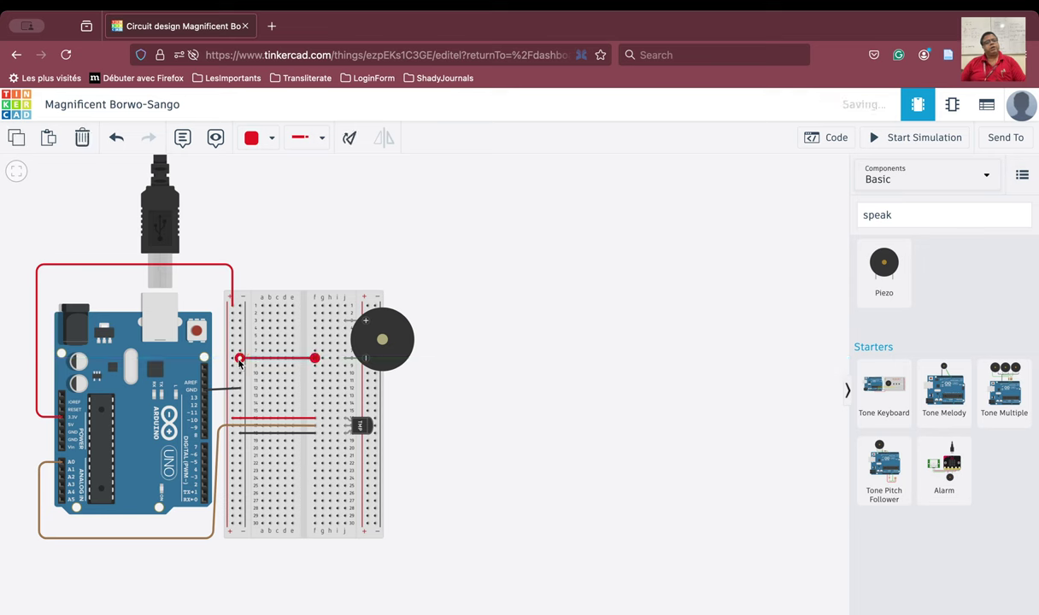
left_click(253, 138)
left_click(277, 186)
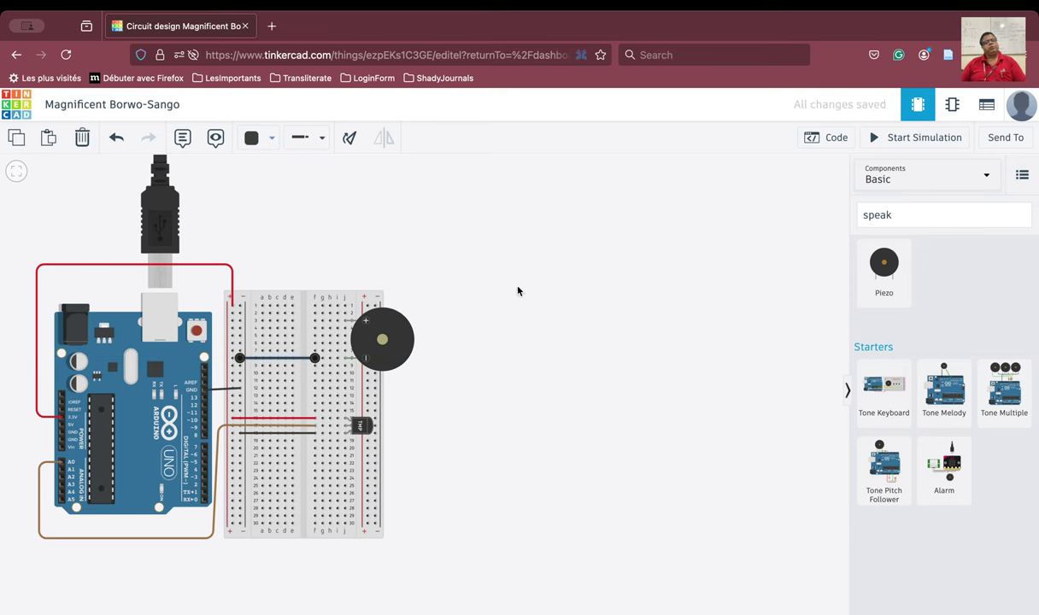
left_click(552, 330)
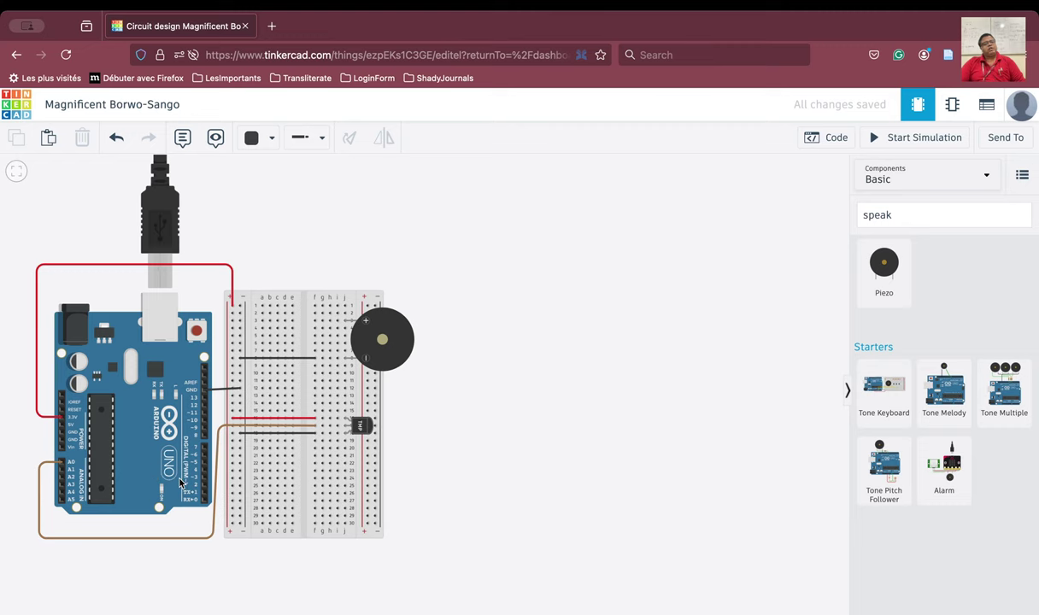
scroll(179, 482, "up", 5)
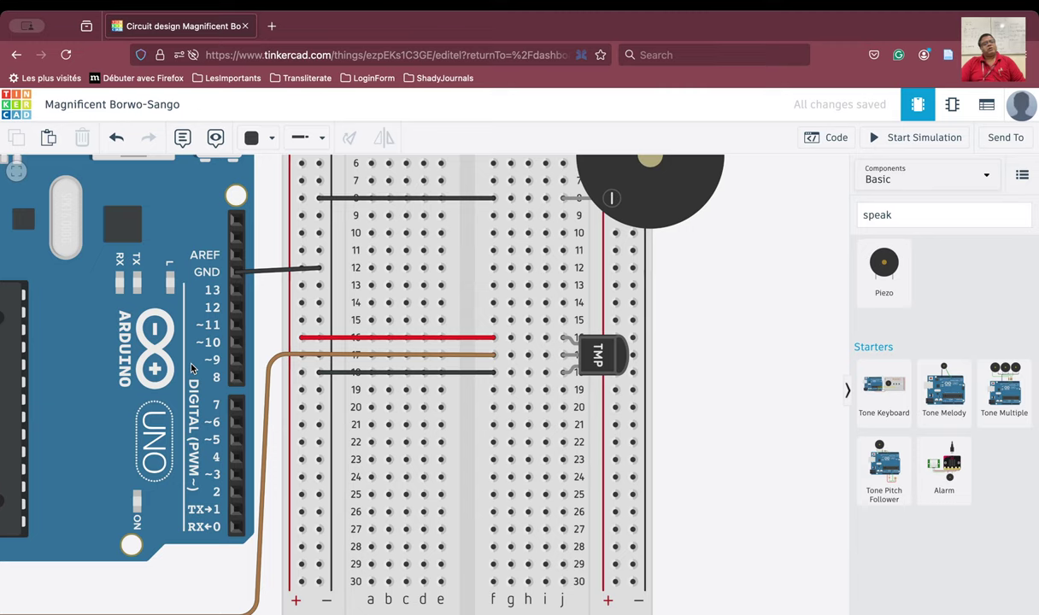
scroll(184, 354, "down", 5)
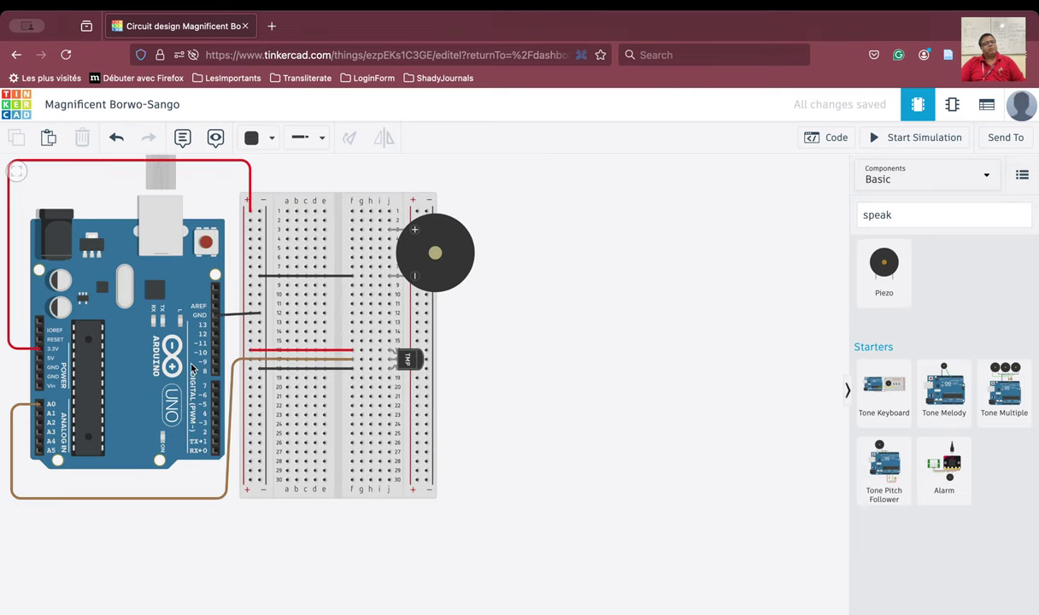
scroll(60, 453, "up", 3)
scroll(60, 456, "up", 5)
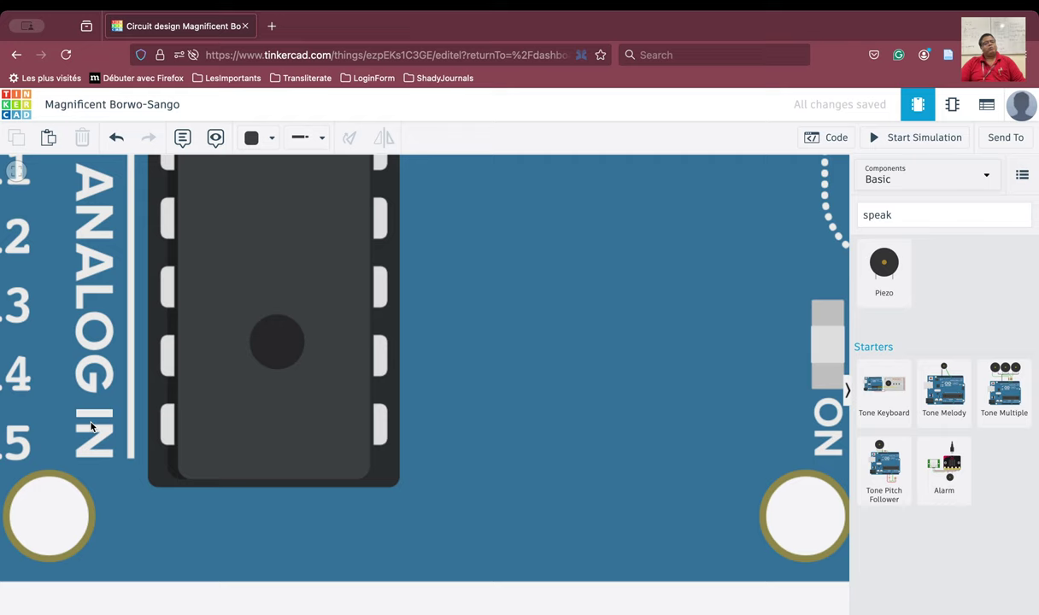
scroll(92, 427, "down", 5)
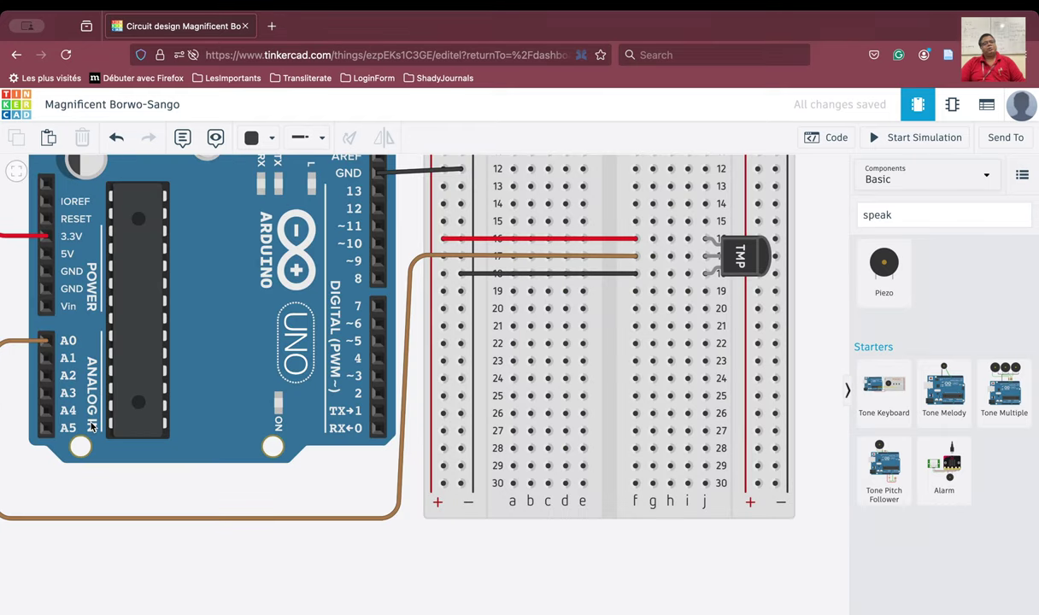
Step: Wire Arduino digital pin 11 to hole f3, in the piezo's positive row, and color the wire brown
scroll(91, 427, "down", 6)
scroll(91, 427, "up", 3)
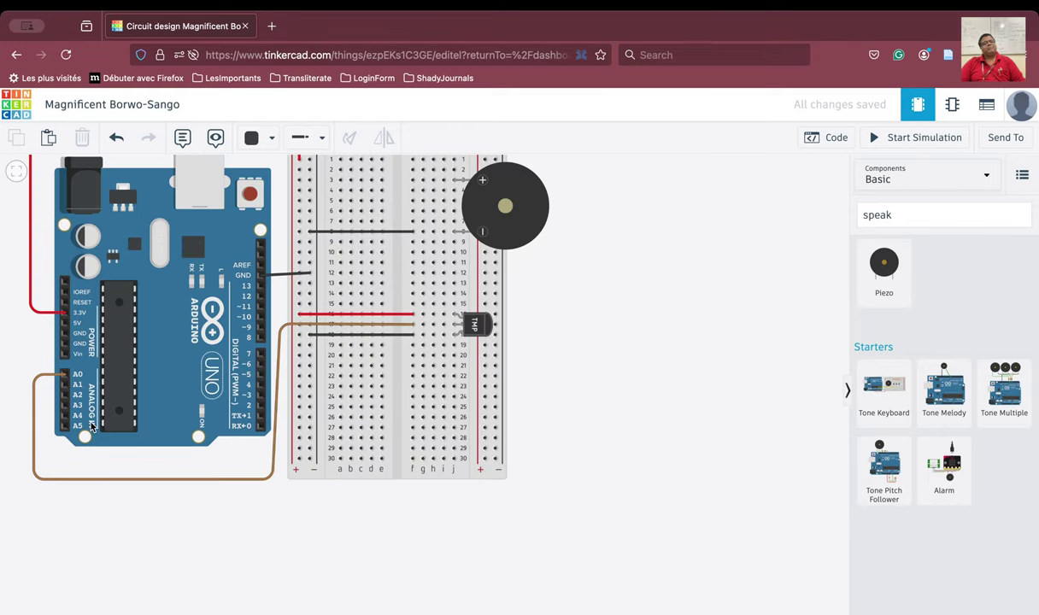
left_click_drag(572, 346, 656, 420)
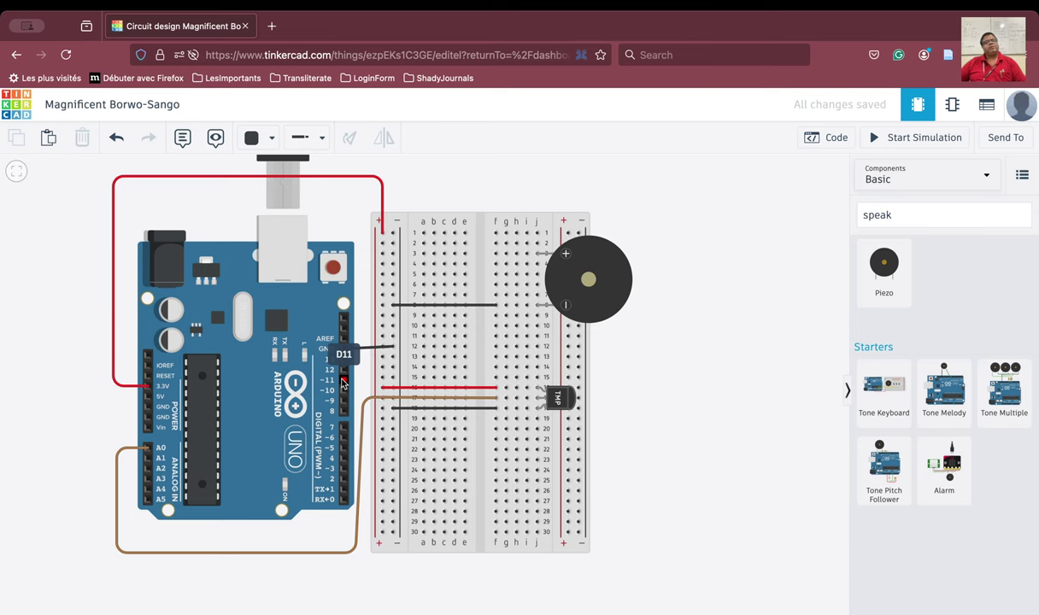
left_click(342, 382)
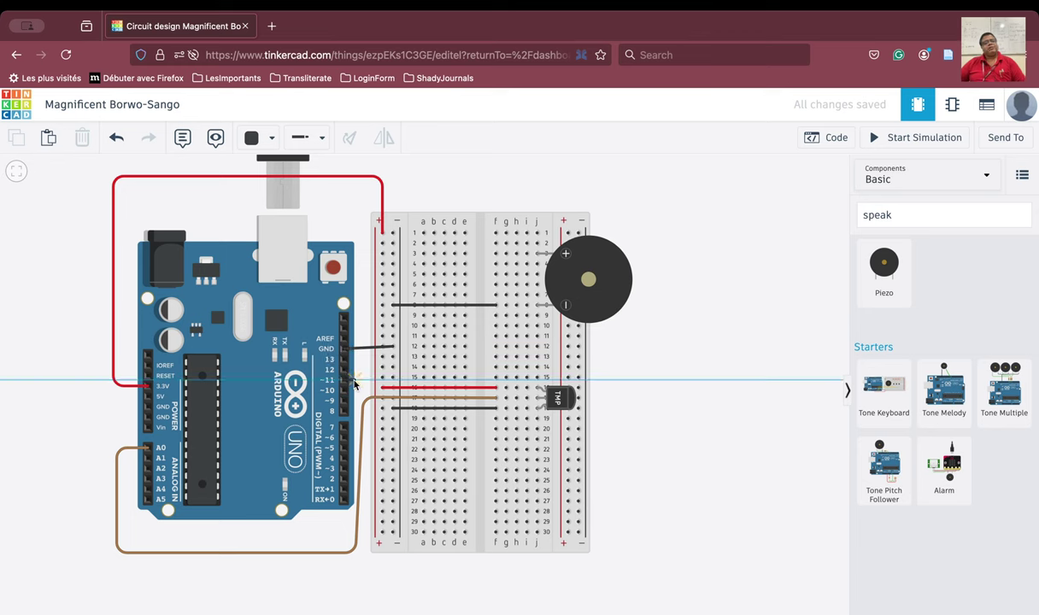
left_click(365, 381)
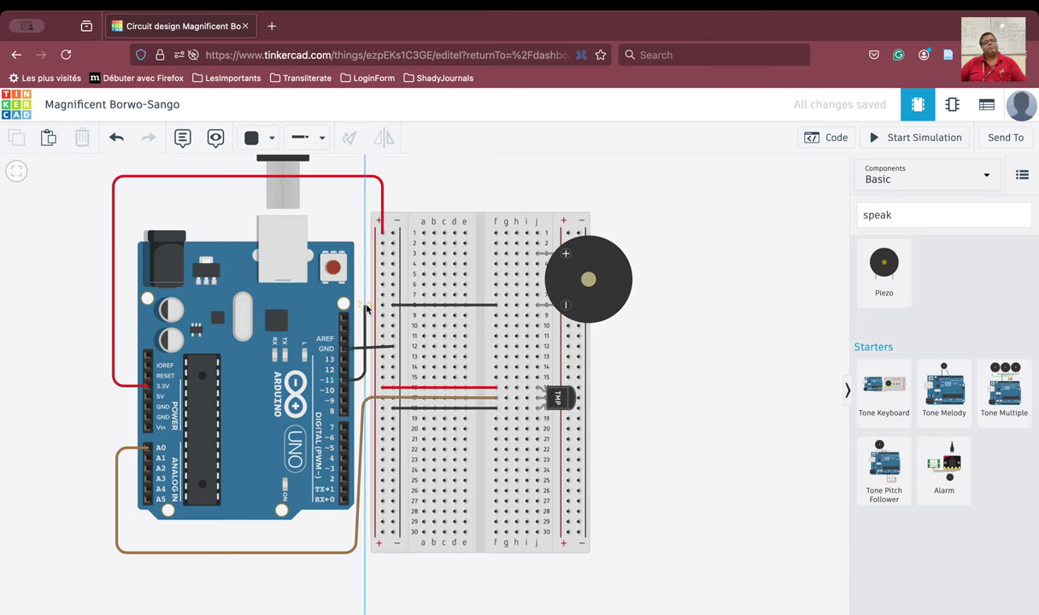
left_click(365, 254)
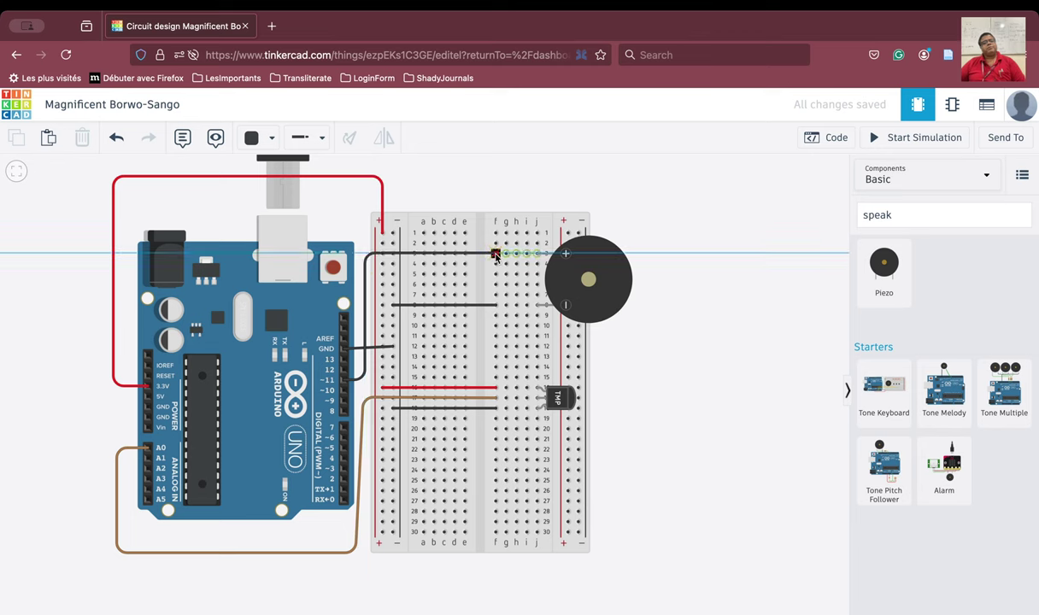
left_click(496, 254)
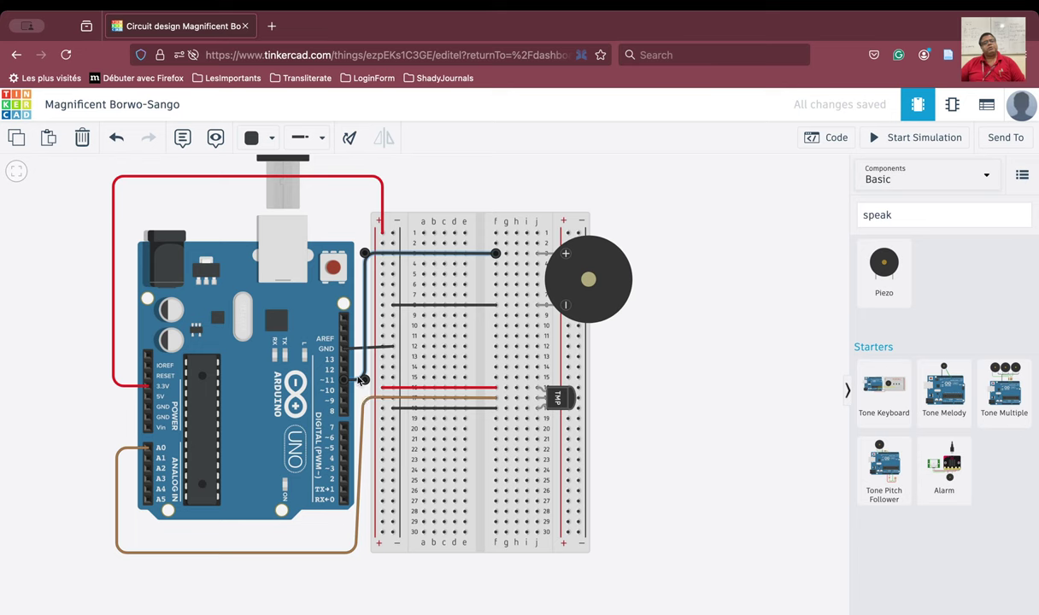
left_click(259, 139)
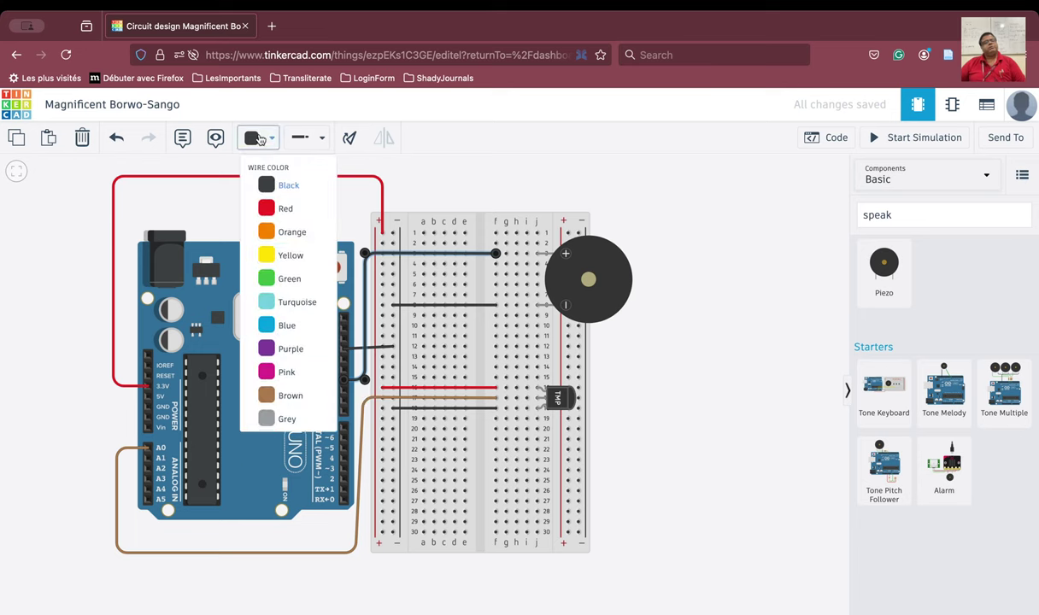
left_click(286, 399)
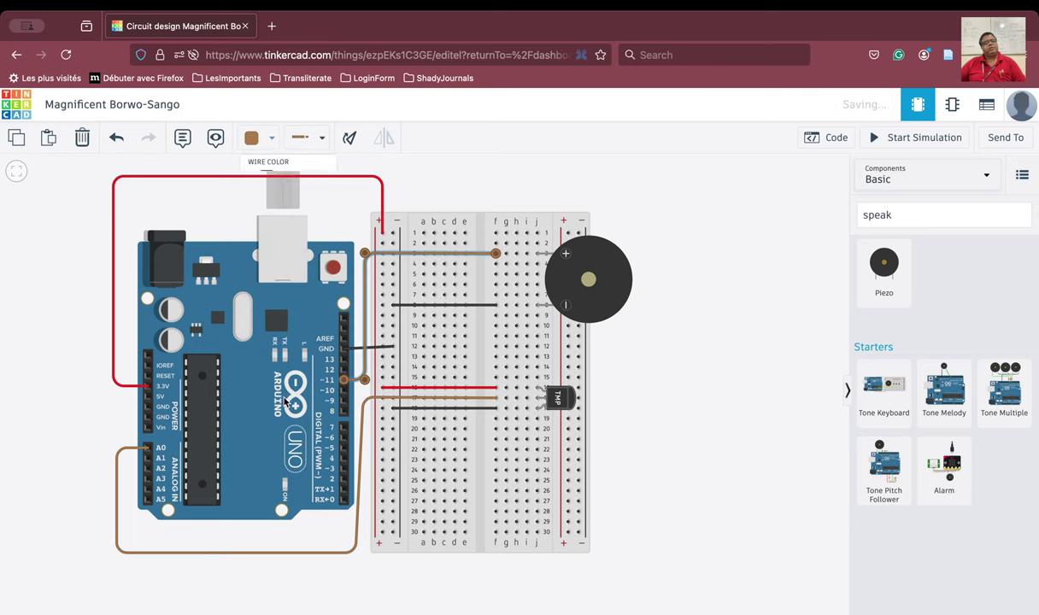
left_click(682, 383)
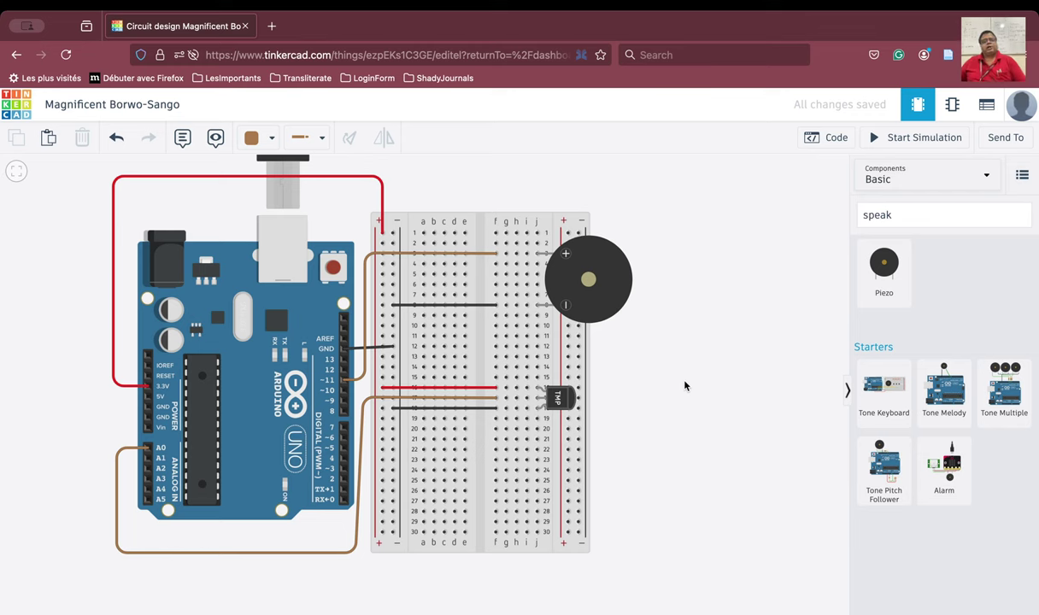
Step: Add a play speaker block below the print to serial monitor block in the code and set its pin to 11
left_click_drag(684, 387, 604, 406)
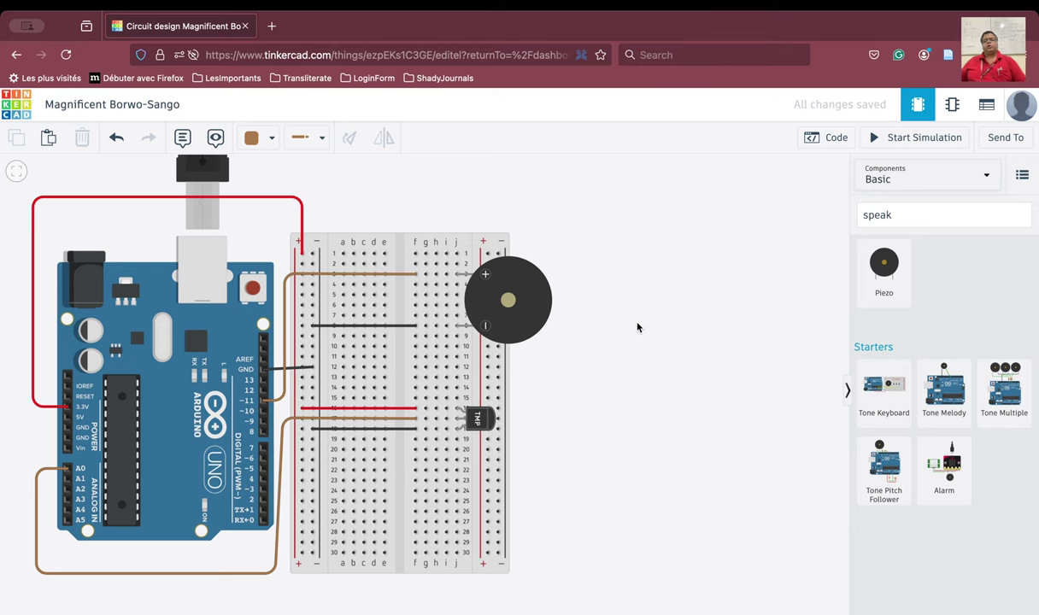
left_click(827, 138)
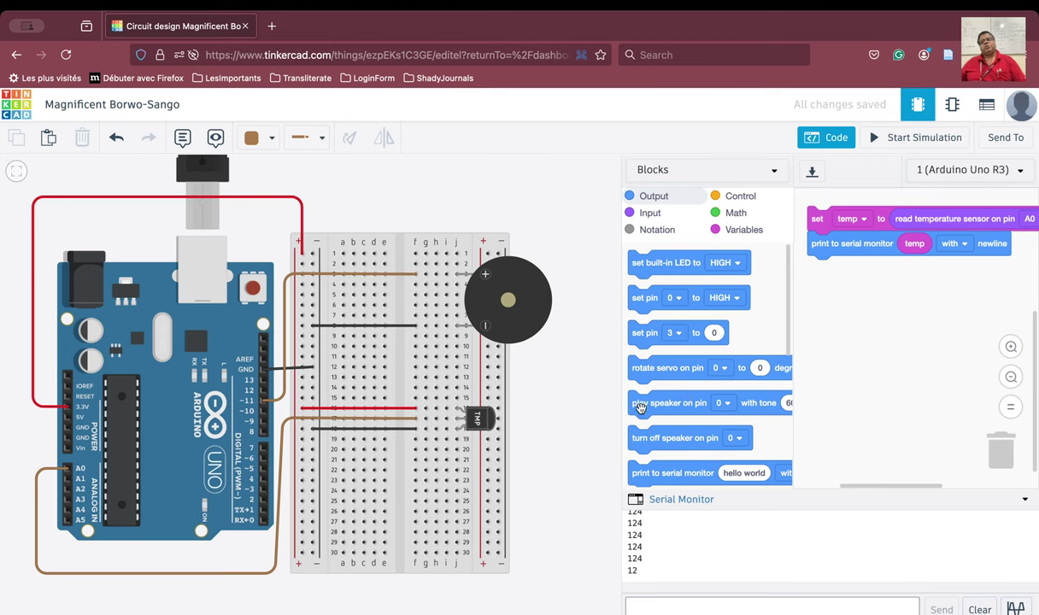
left_click_drag(640, 407, 773, 278)
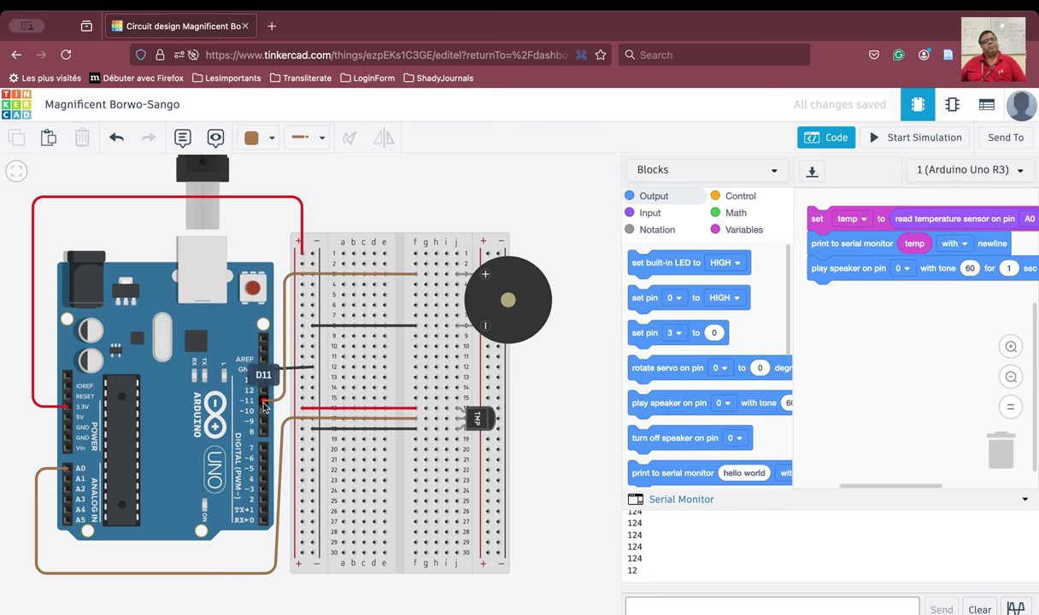
left_click(900, 268)
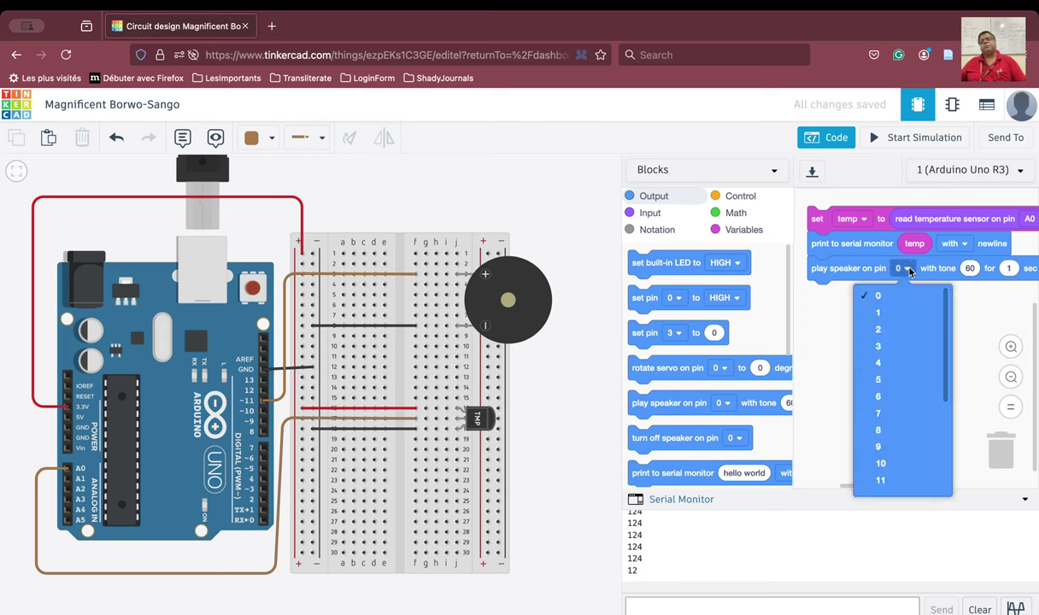
left_click(878, 486)
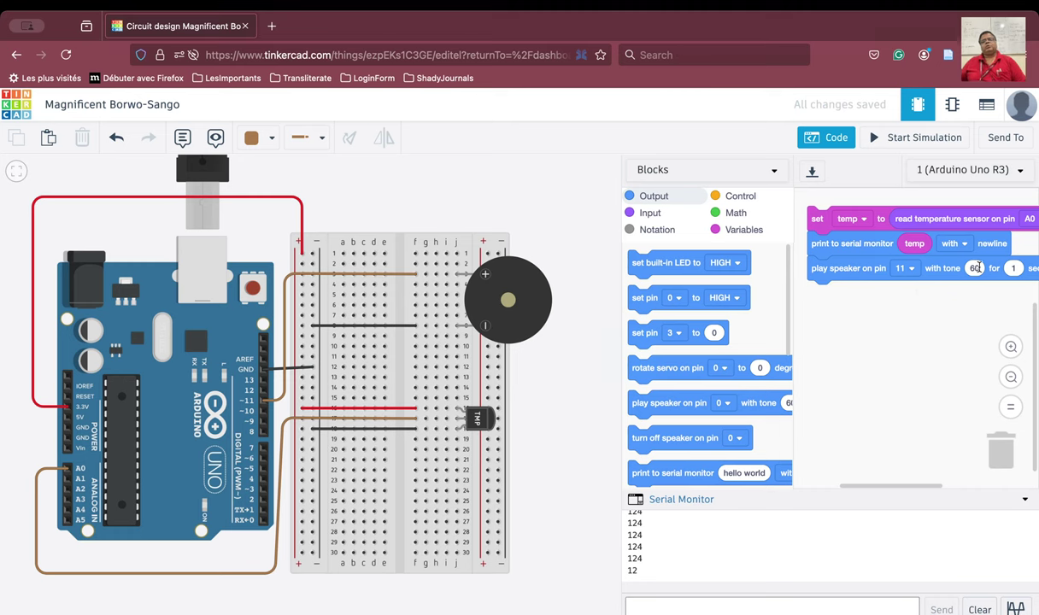
Step: Run the simulation twice to test the piezo, lowering the TMP36's temperature to its minimum in the second run, and stop it
left_click(923, 137)
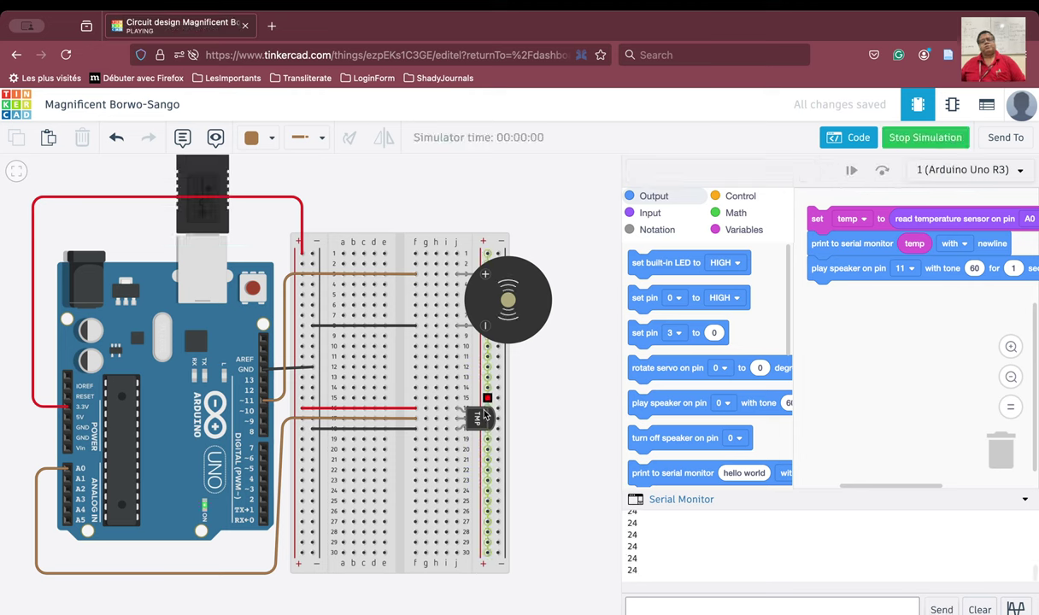
left_click(918, 138)
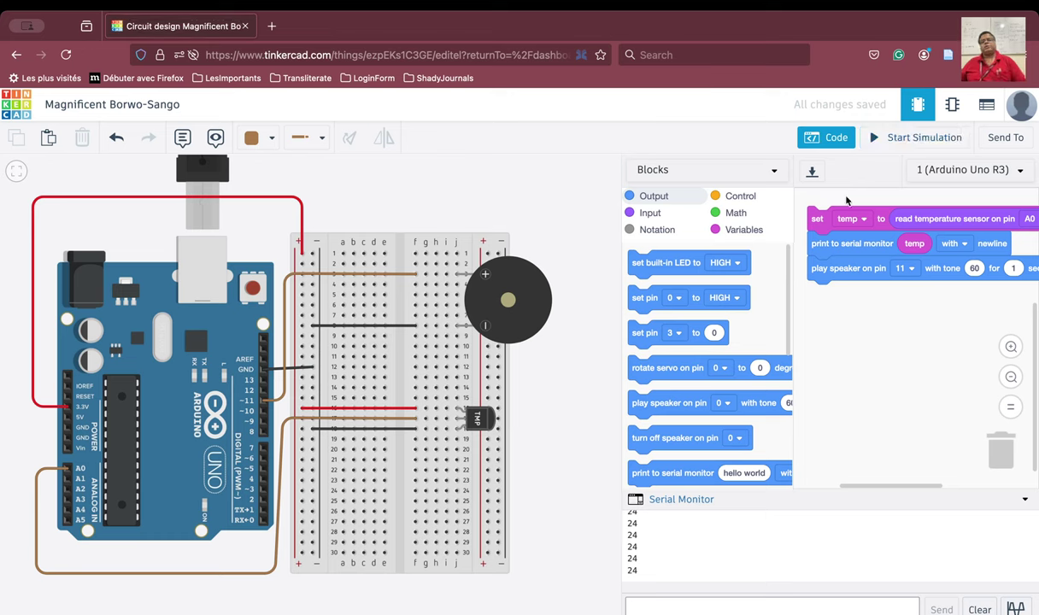
left_click(912, 137)
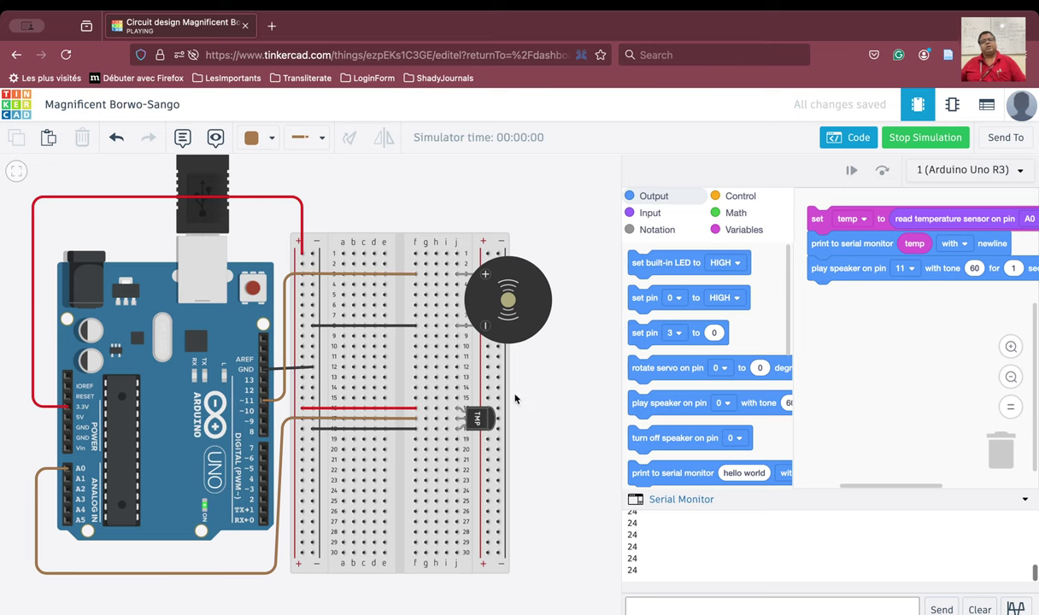
left_click(468, 414)
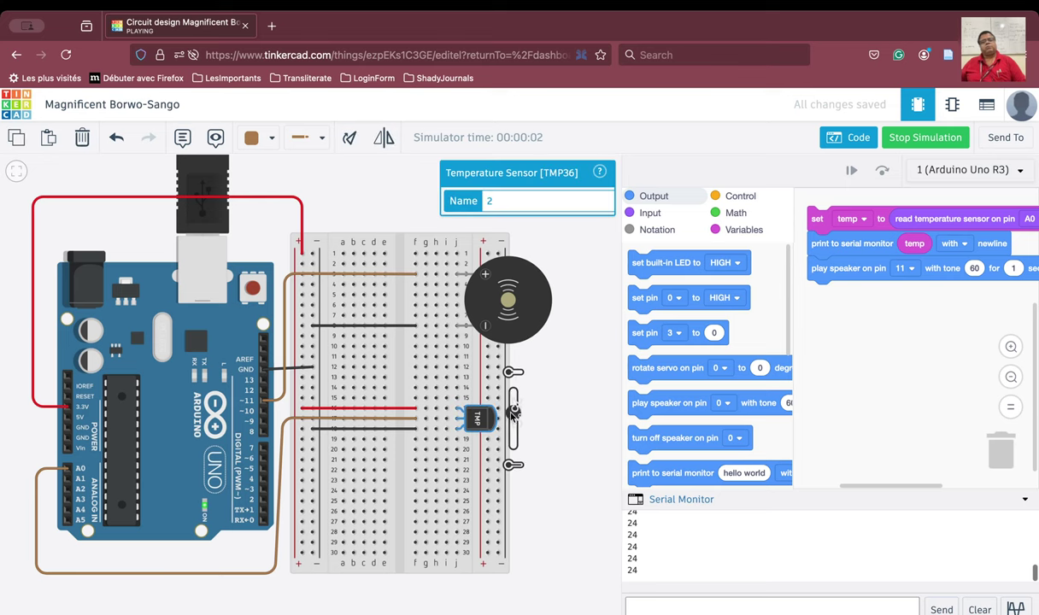
left_click_drag(513, 413, 492, 385)
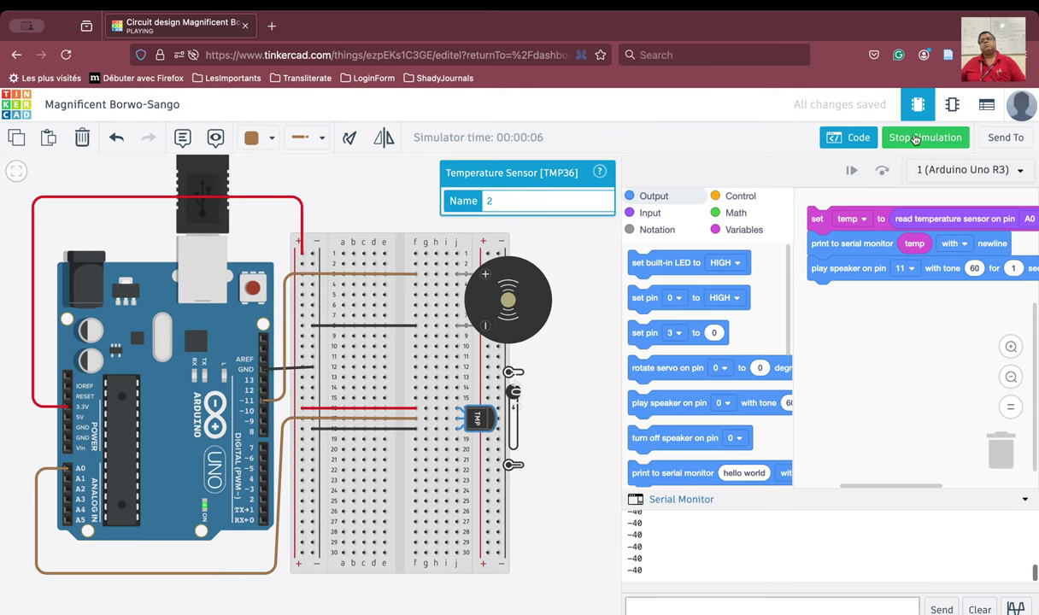
left_click(915, 140)
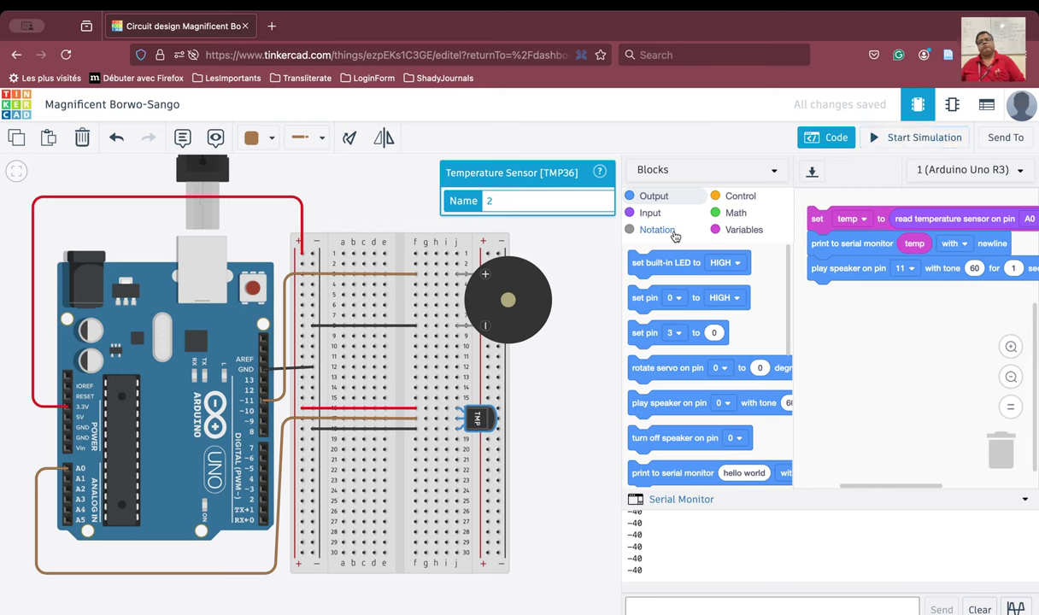
Step: Use the temp variable as the play speaker block's tone and test it in a simulation with the TMP36 raised to its maximum temperature
left_click(731, 231)
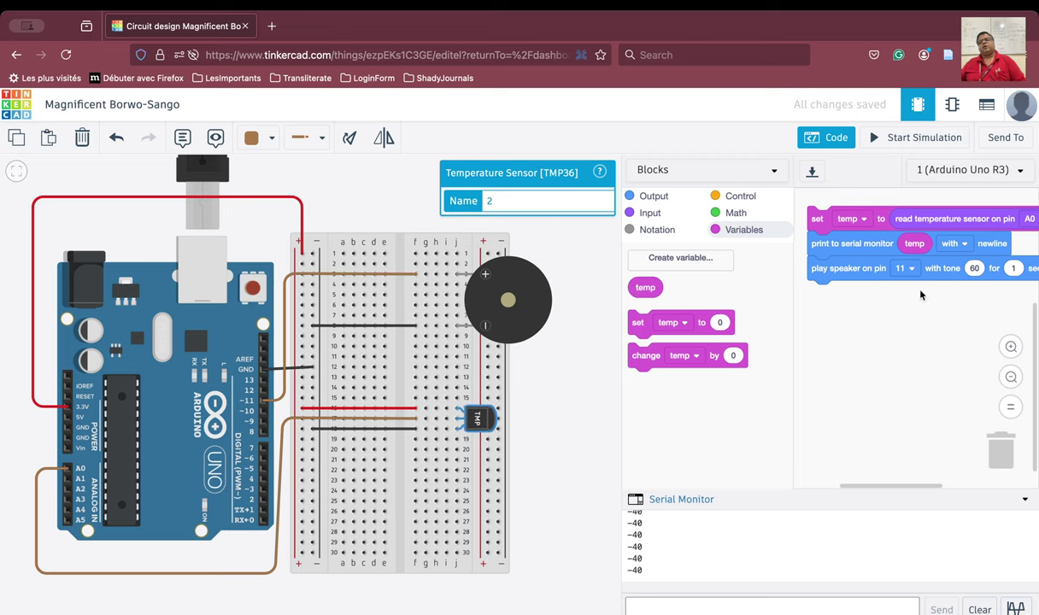
left_click_drag(645, 287, 941, 261)
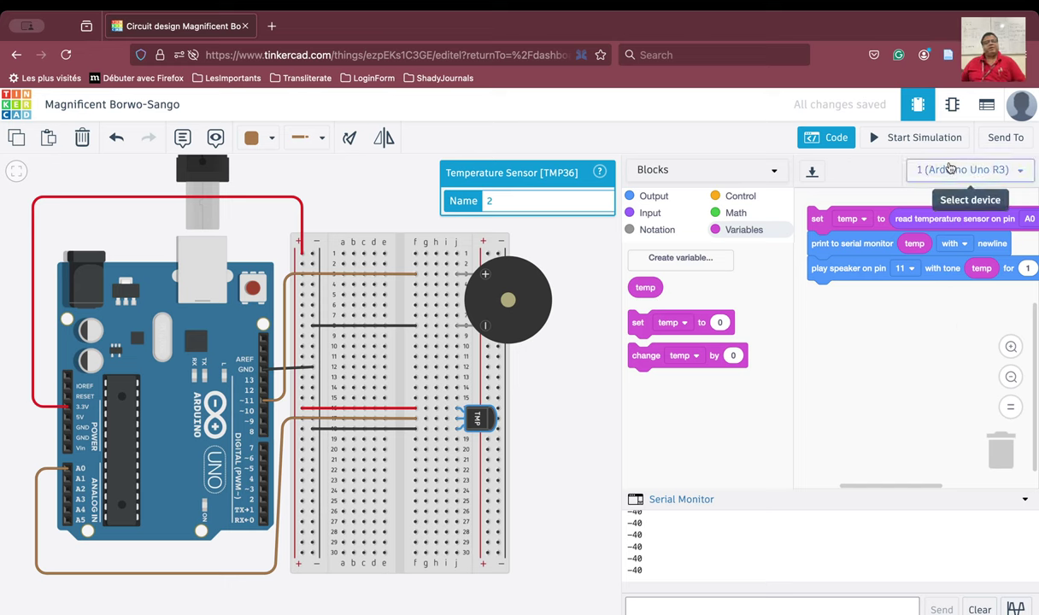
left_click(897, 137)
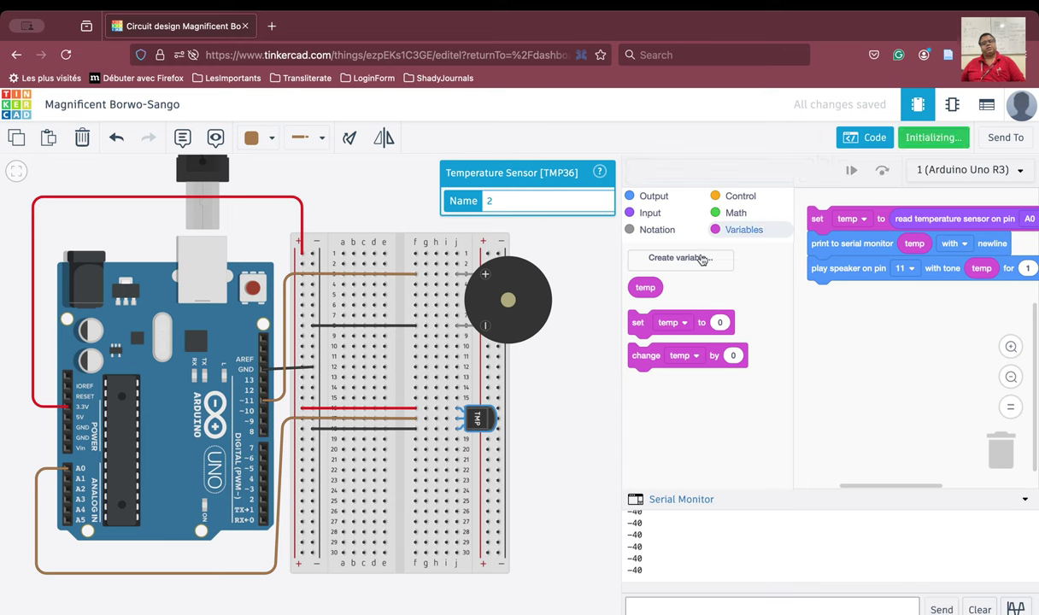
left_click(478, 418)
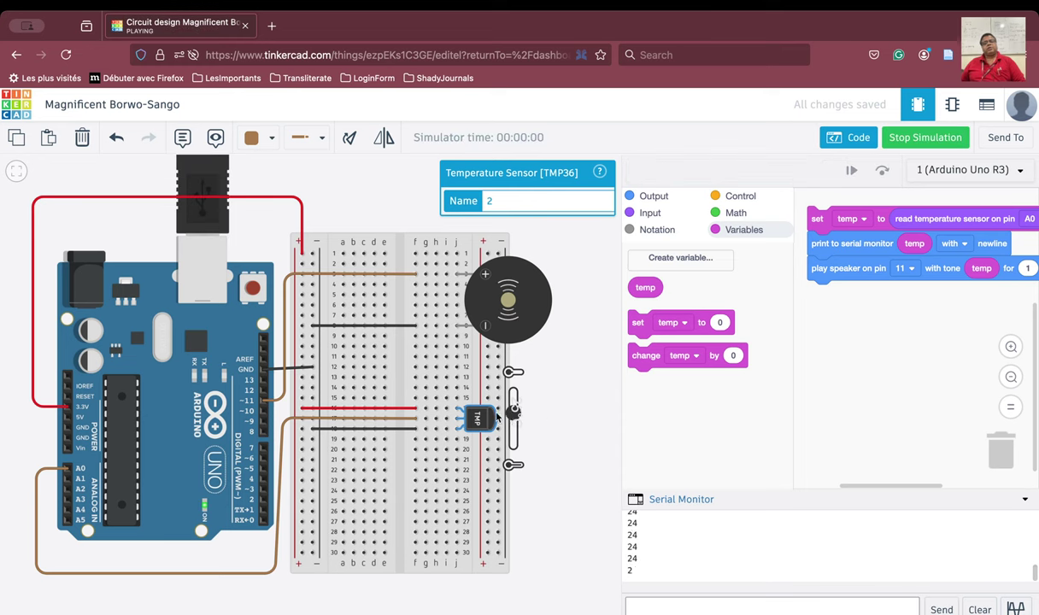
left_click_drag(511, 416, 513, 446)
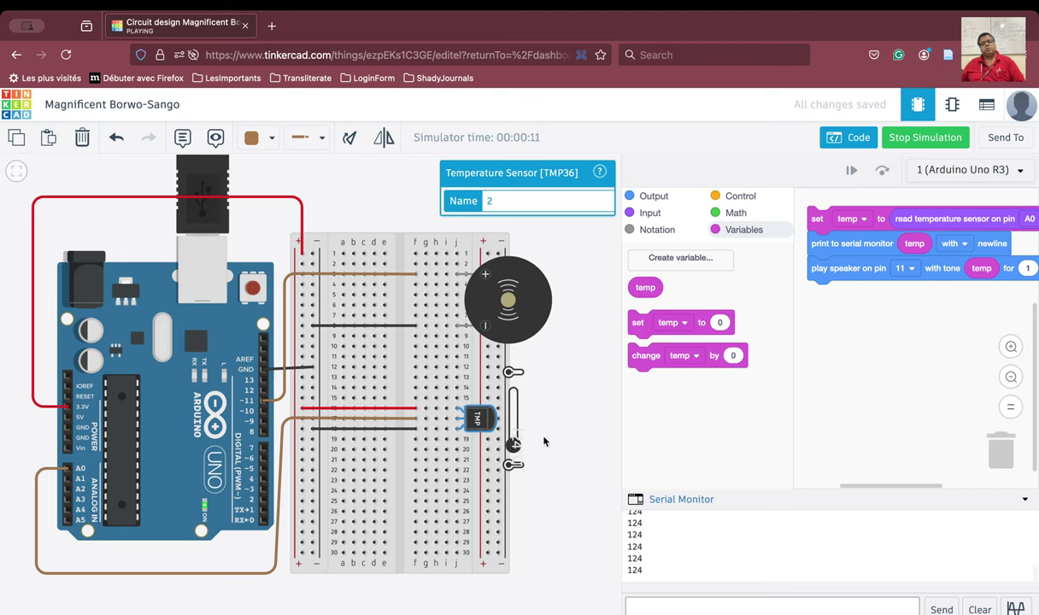
left_click(907, 138)
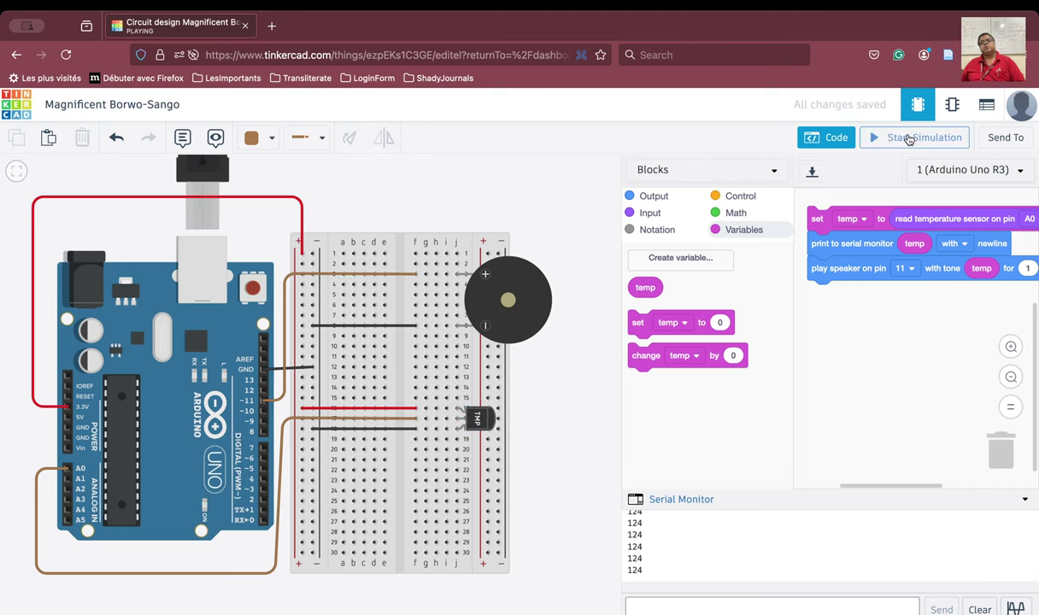